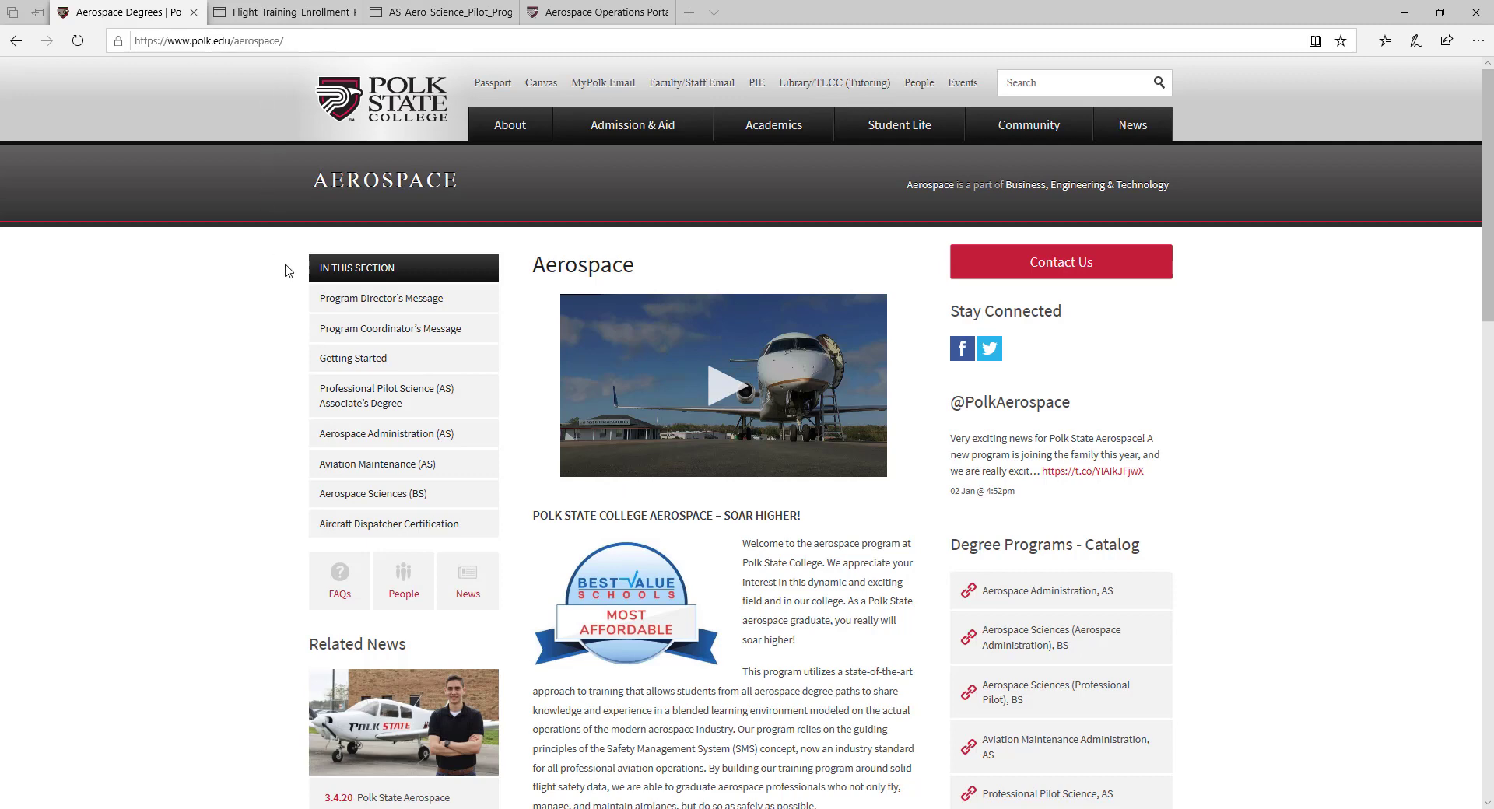
# - Open the Flight Enrollment Plan PDF from the Professional Pilot Science (AS) About the Program page
pyautogui.click(358, 396)
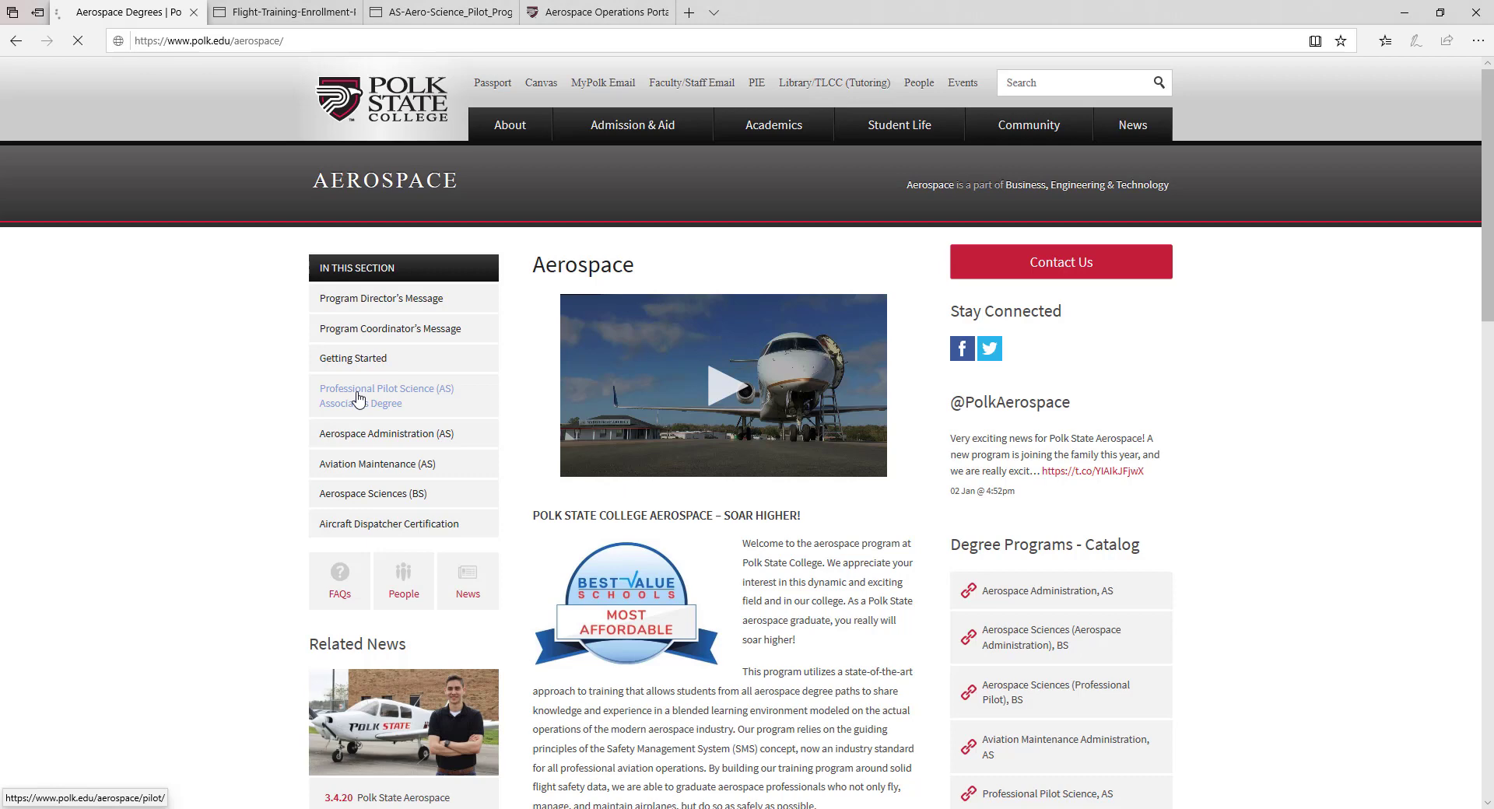
pyautogui.click(364, 432)
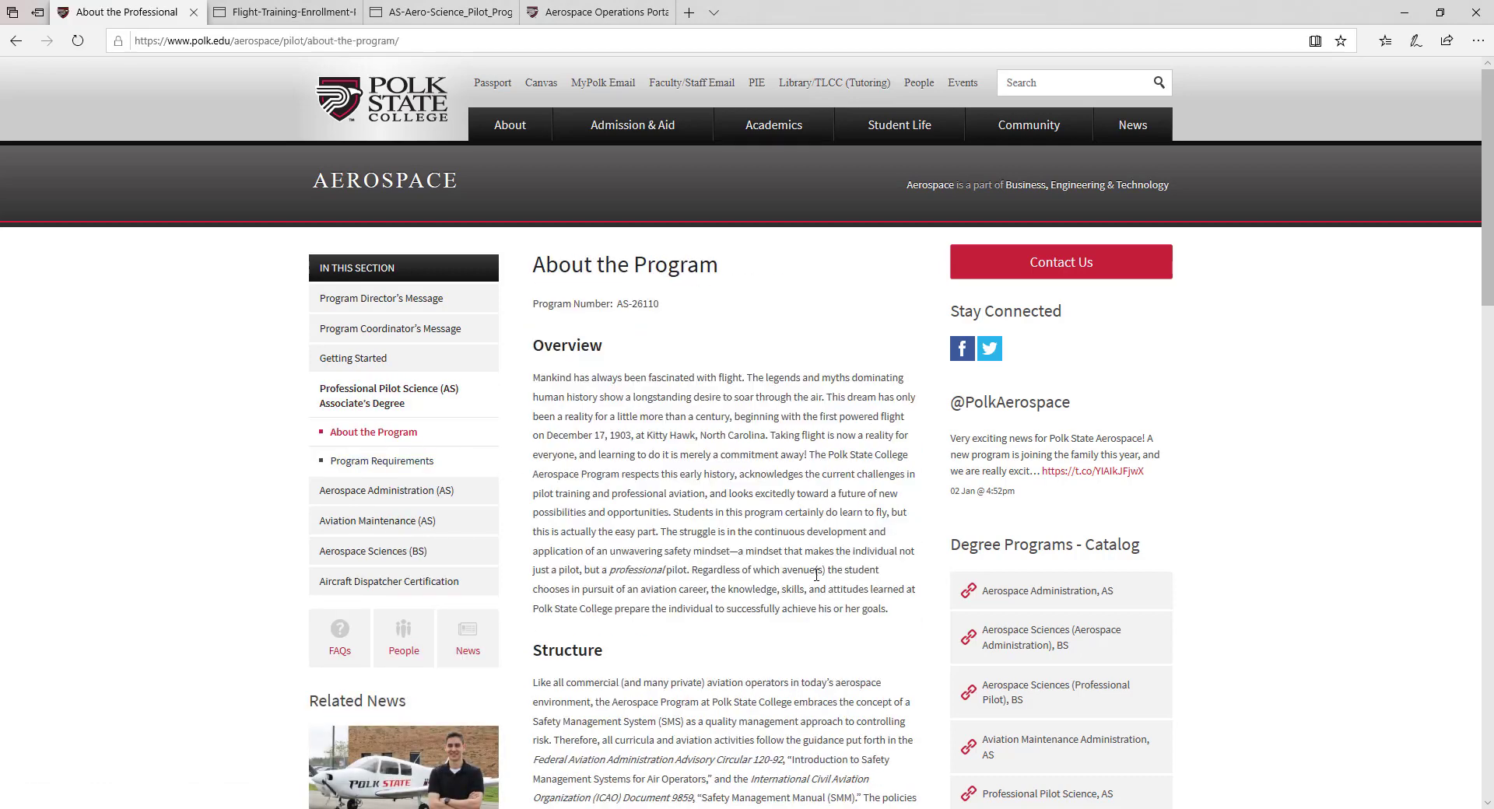
pyautogui.scroll(-4, 827, 574)
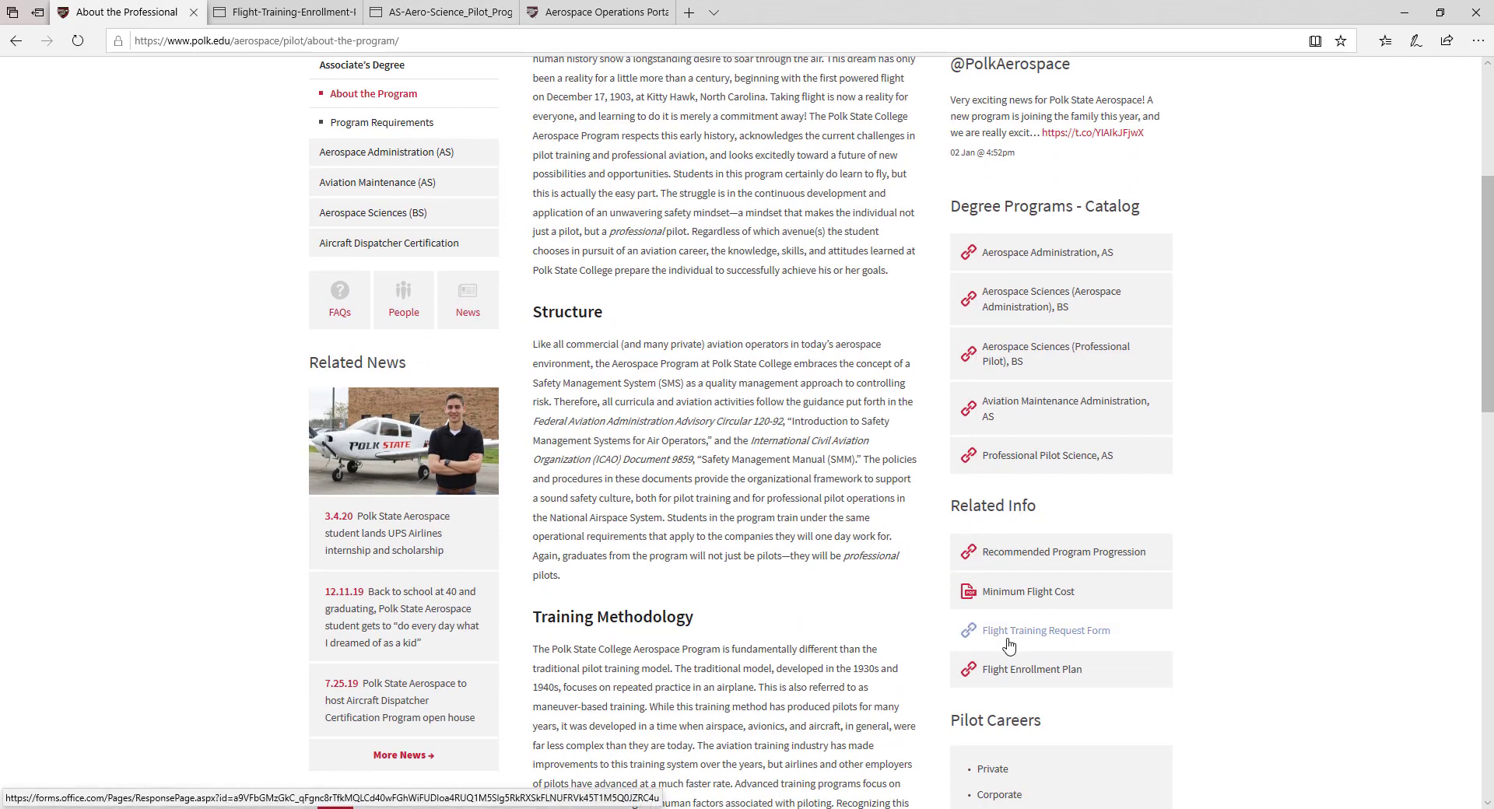
pyautogui.click(1012, 671)
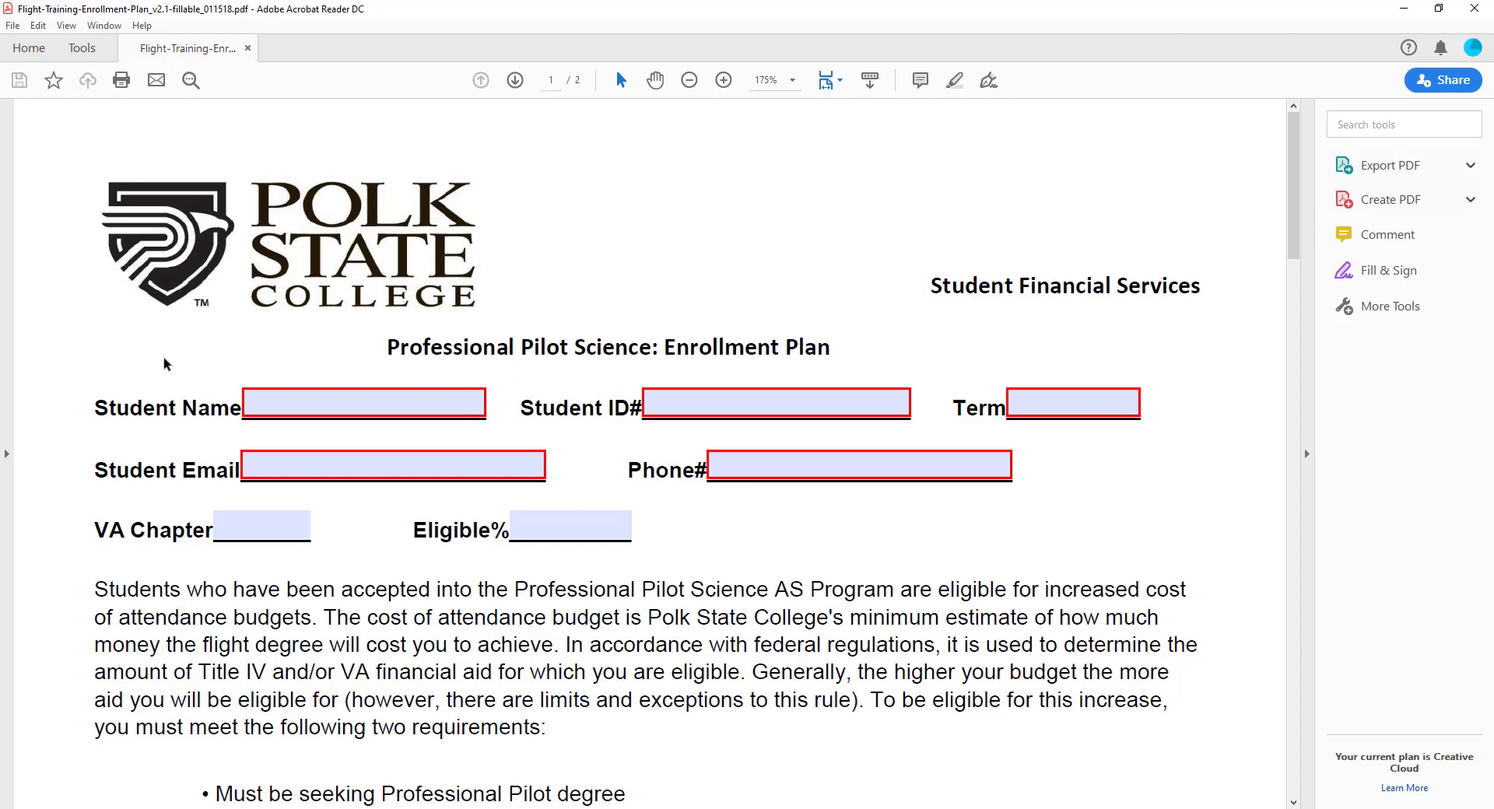
pyautogui.click(260, 406)
# - Enter $112.22 as the ATF 1100L tuition, then bring the browser to the front
pyautogui.scroll(-5, 739, 541)
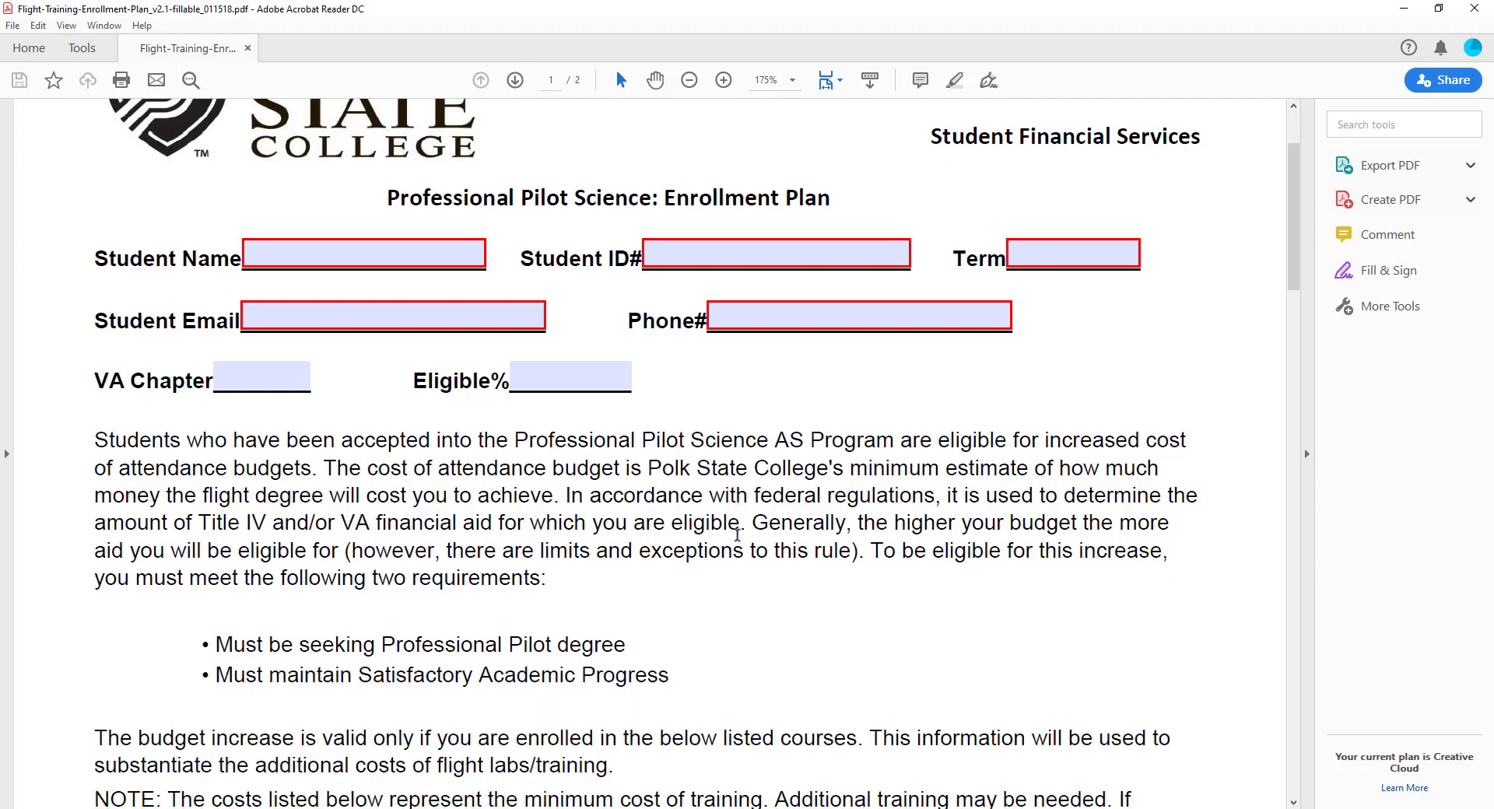
pyautogui.scroll(-5, 737, 535)
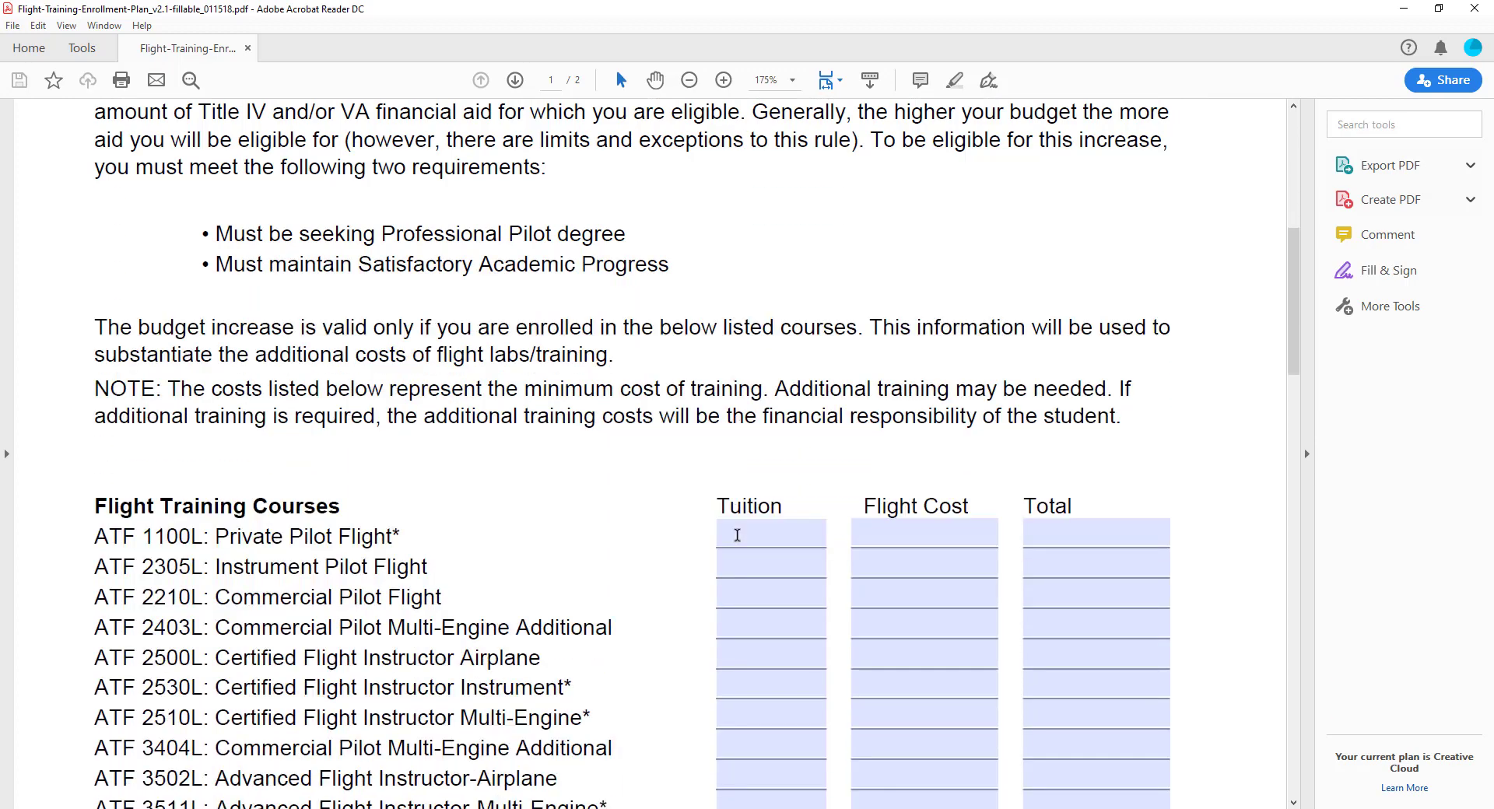
pyautogui.scroll(-1, 737, 535)
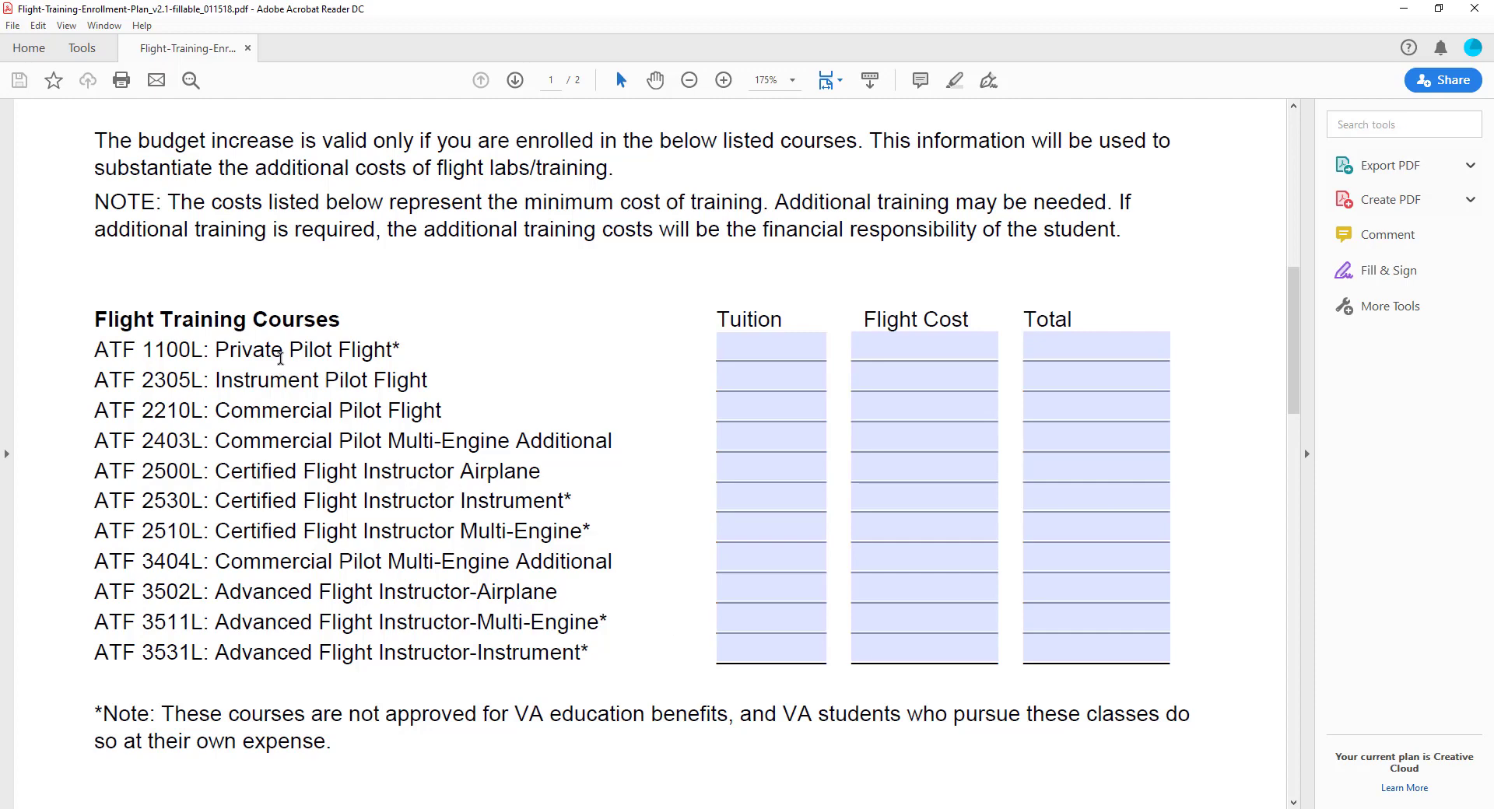
pyautogui.click(751, 347)
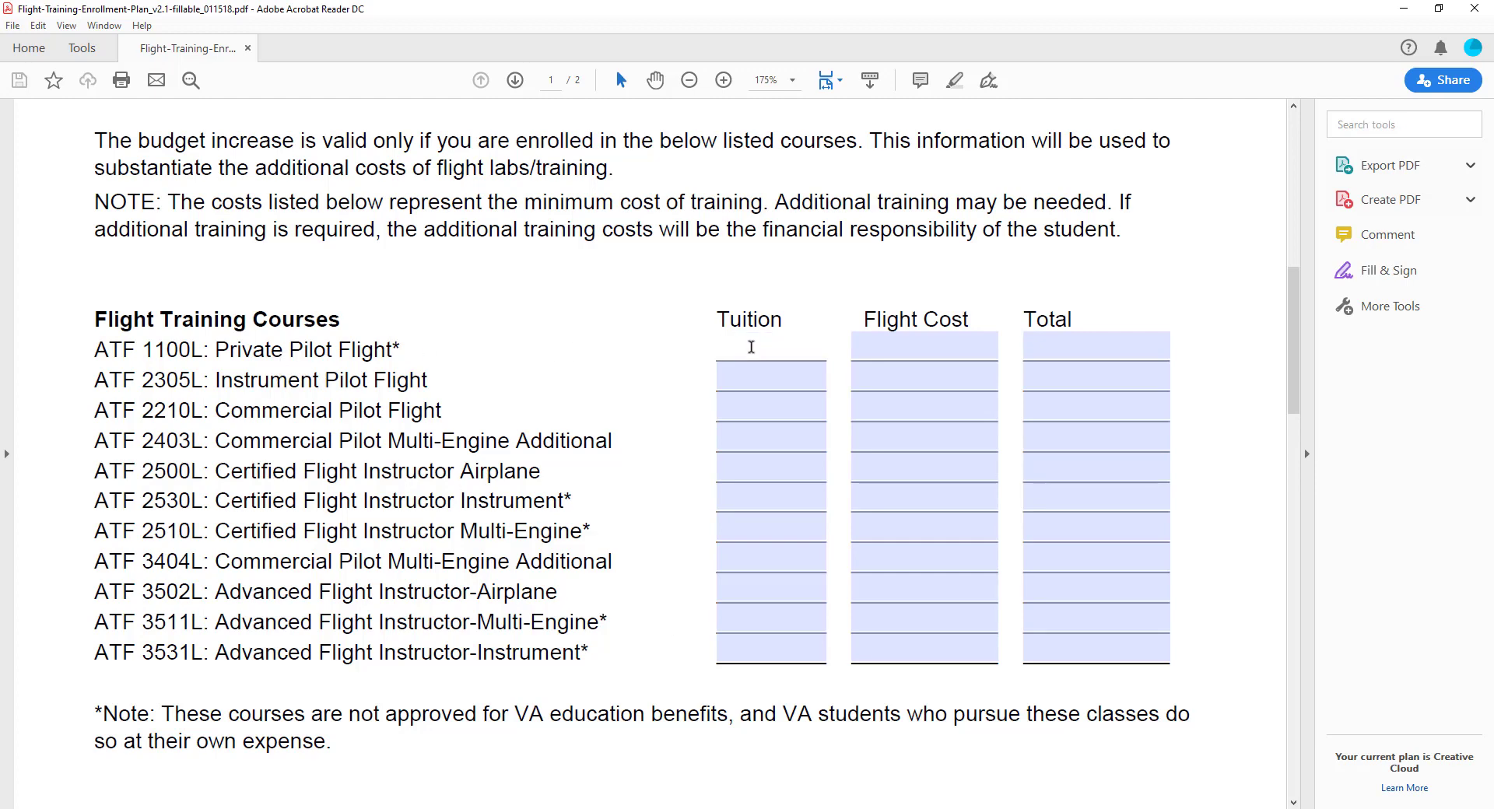
pyautogui.write('$112.22')
pyautogui.click(659, 336)
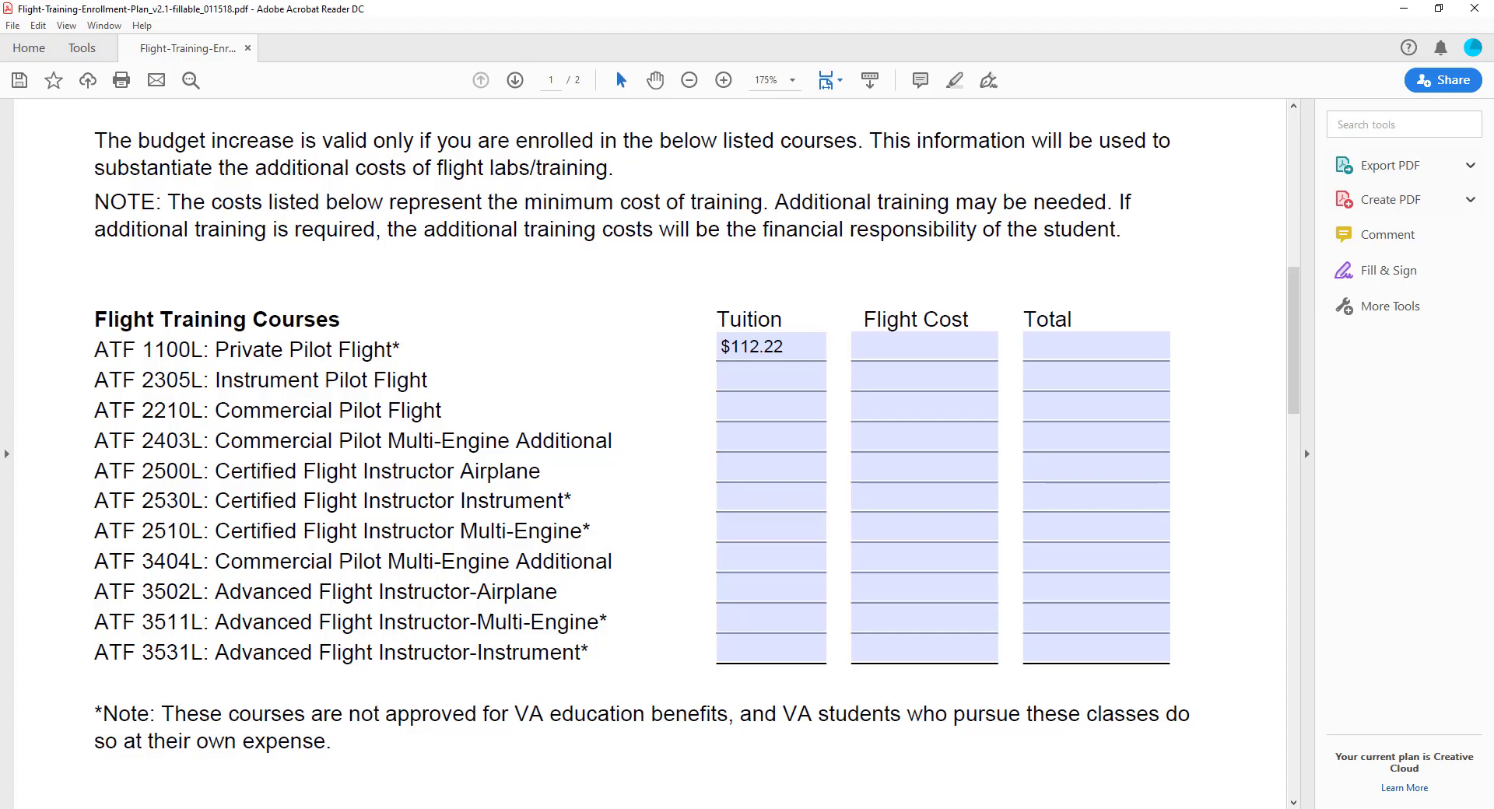
pyautogui.click(400, 759)
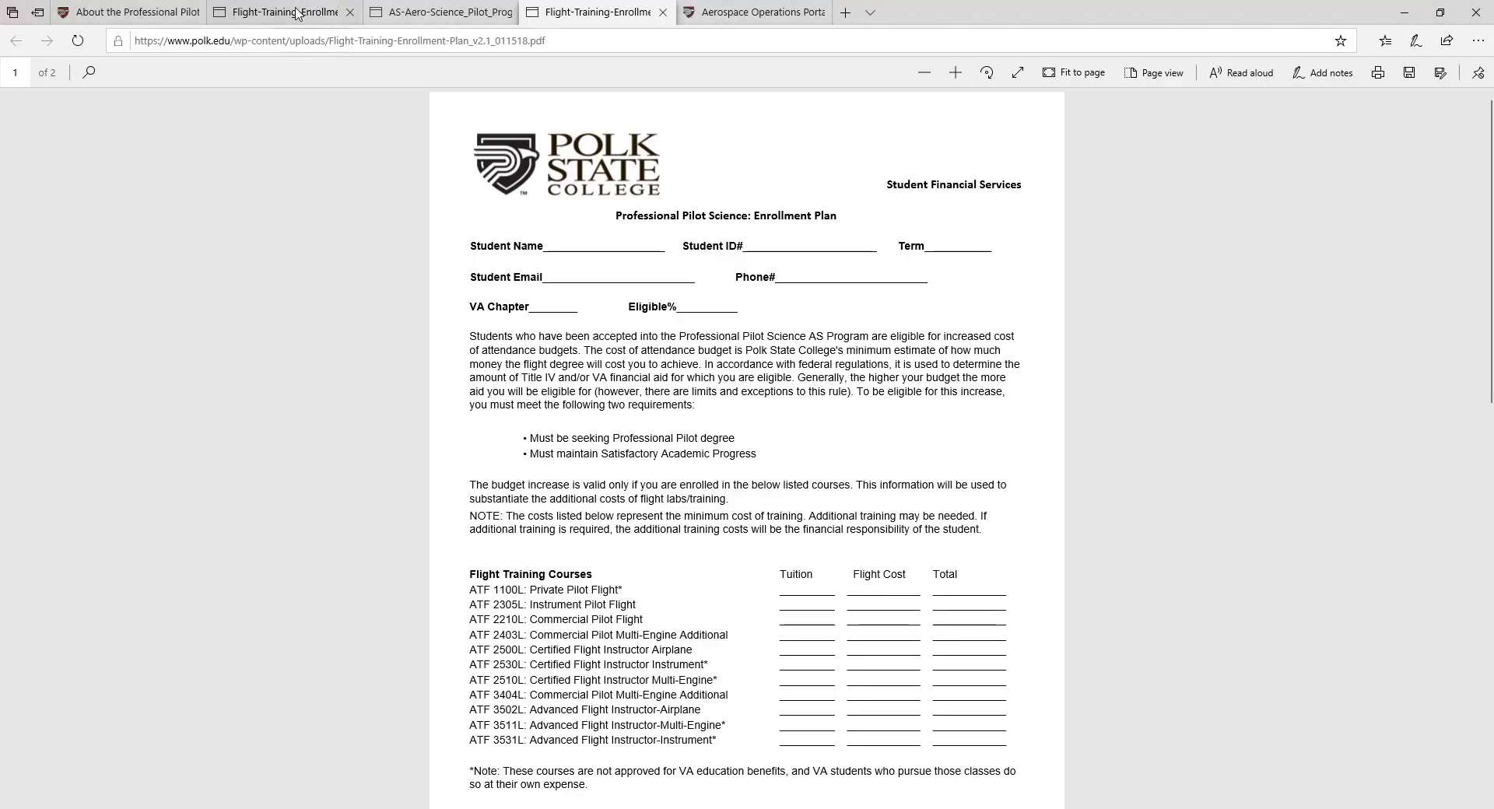
# - Check the Minimum Flight Cost sheet from About the Program, then return to Acrobat
pyautogui.click(142, 11)
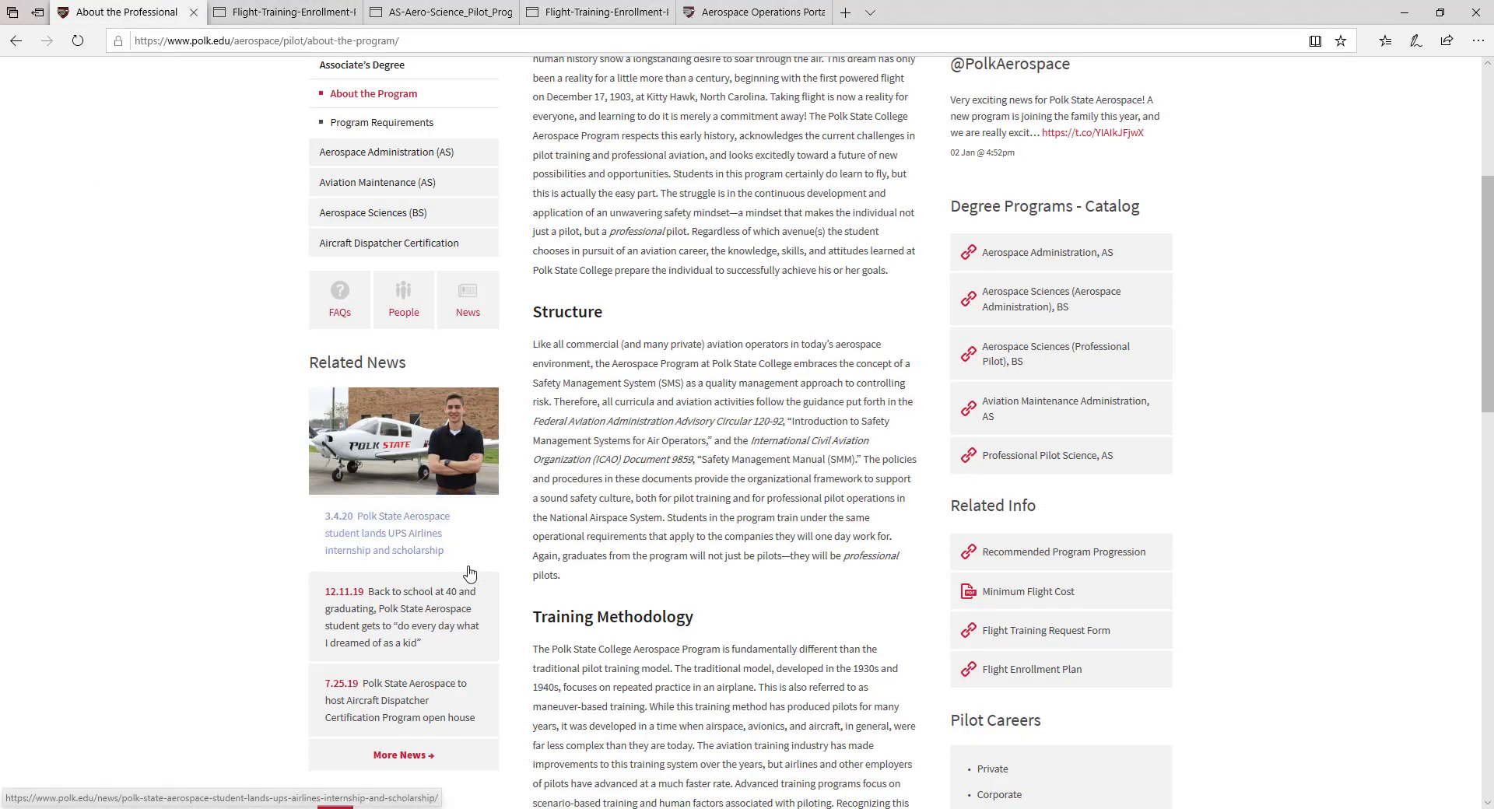
pyautogui.click(991, 602)
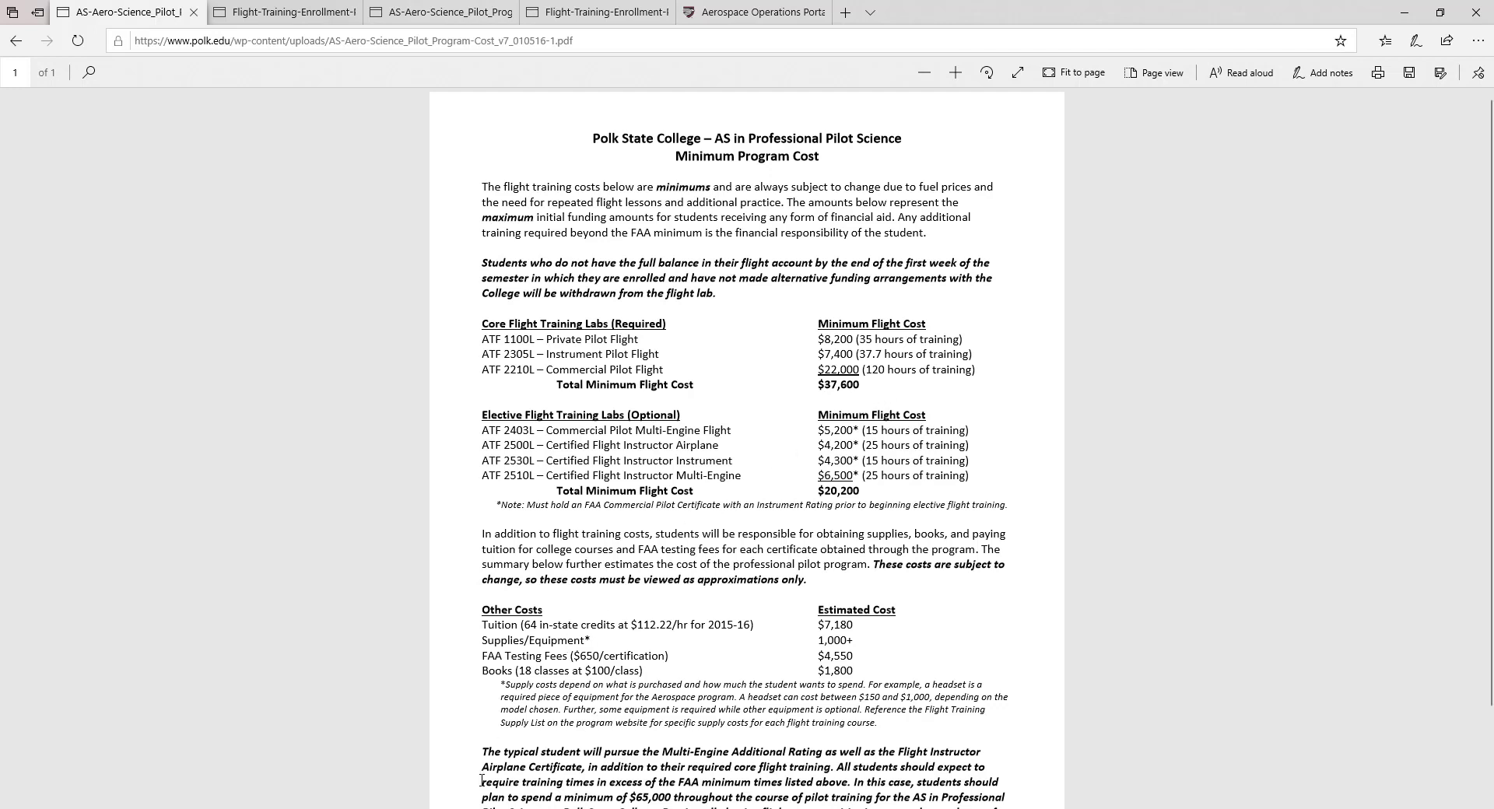
pyautogui.click(445, 759)
# - Fill ATF 1100L's flight cost as $8,200.00 and total as $8,312.22
pyautogui.click(897, 342)
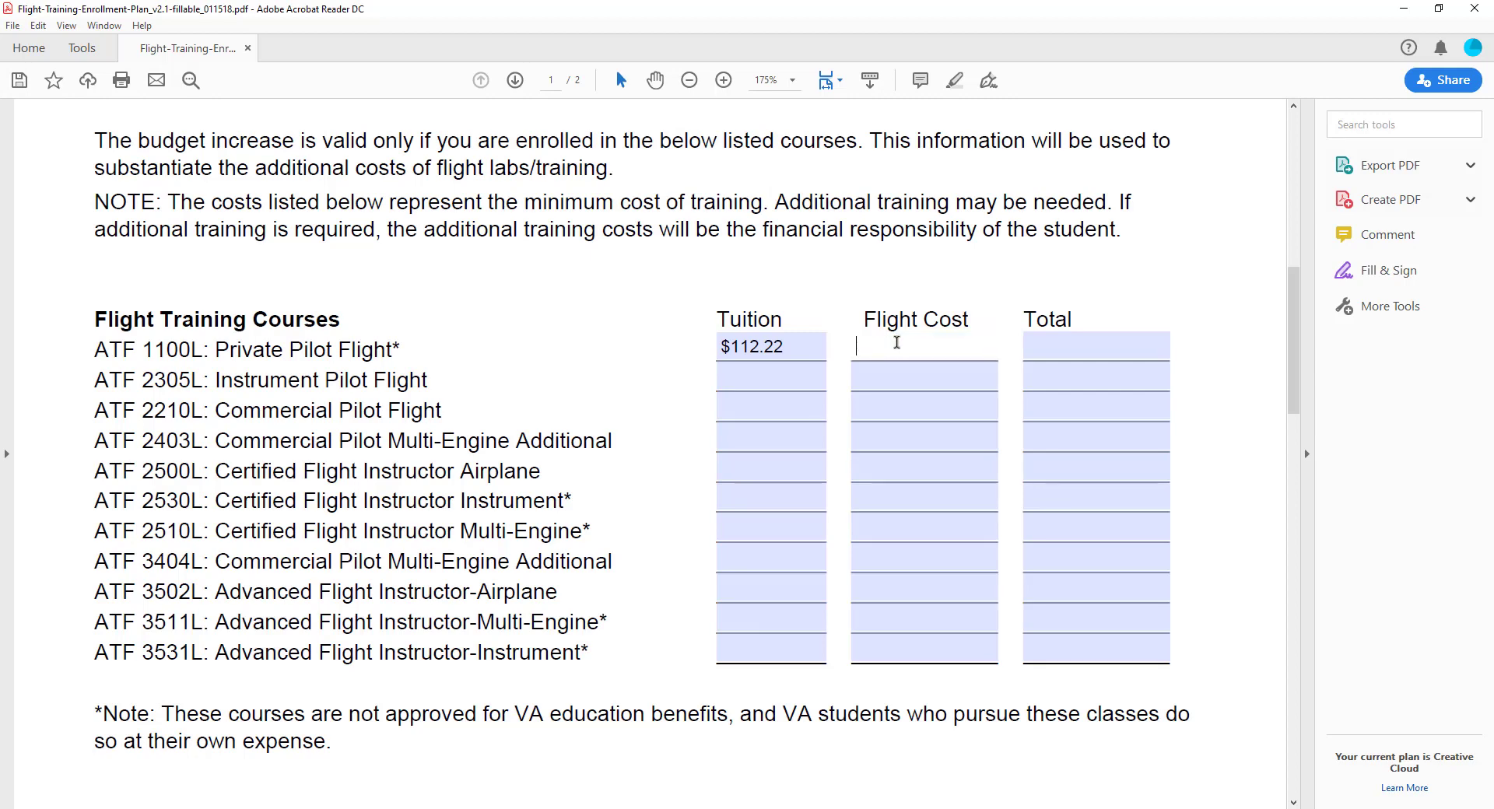
pyautogui.write('$8,200.00')
pyautogui.press('Tab')
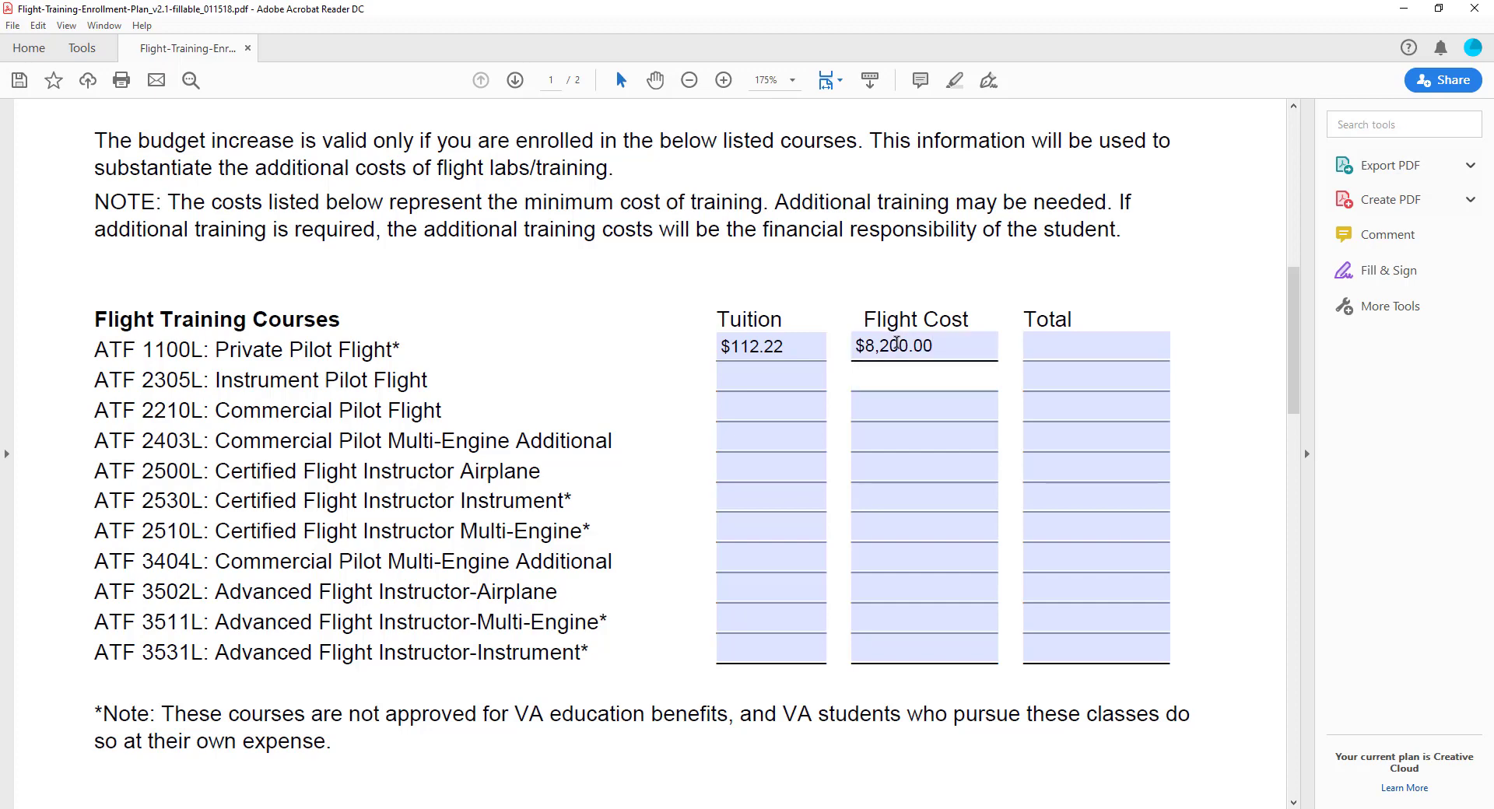
pyautogui.click(1113, 342)
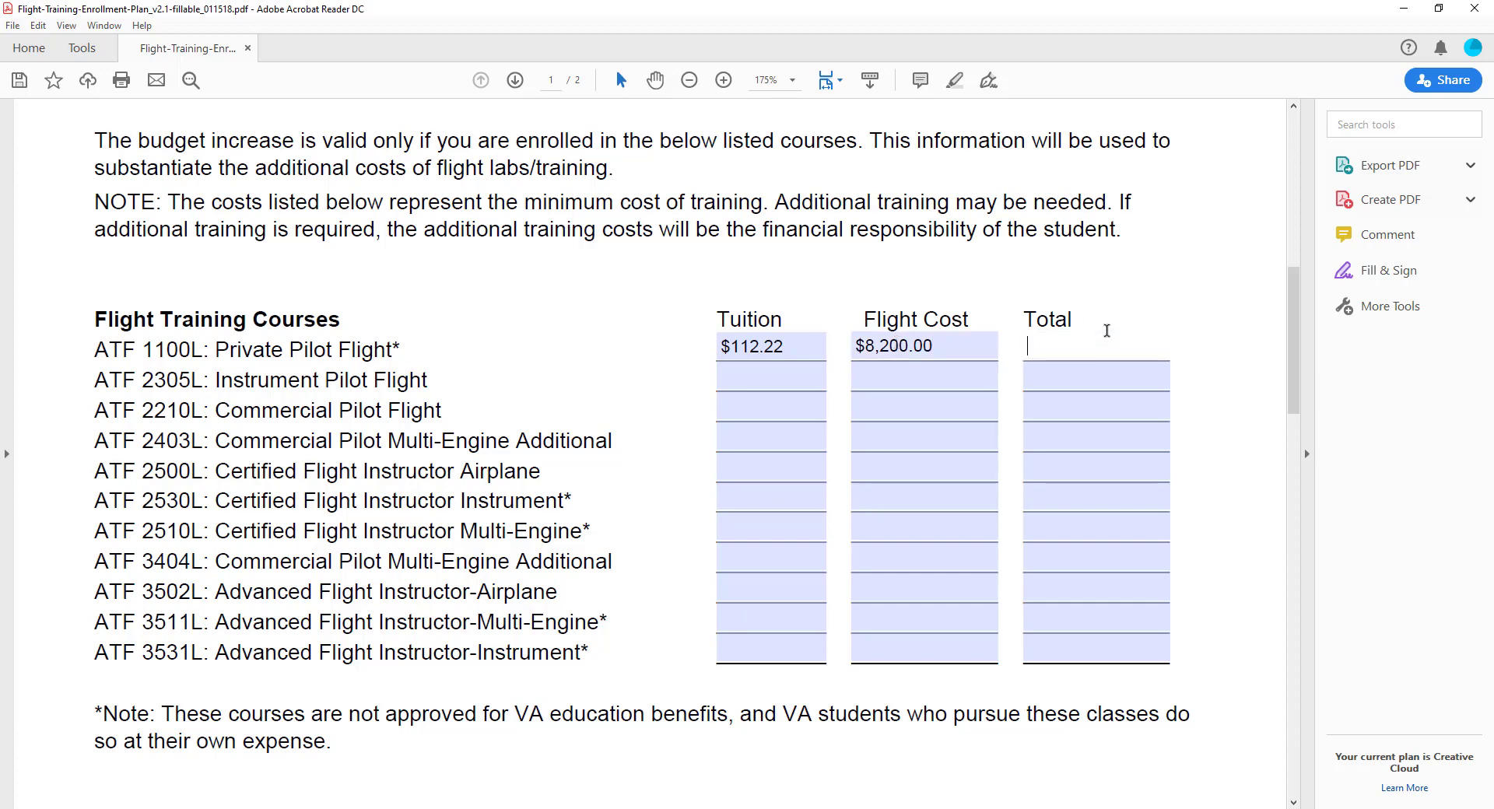
pyautogui.write('$8,312.22')
pyautogui.click(1121, 275)
# - Go to page 2's Federal Direct Loans field, then view the Aerospace Operations Portal in the browser
pyautogui.scroll(-5, 574, 337)
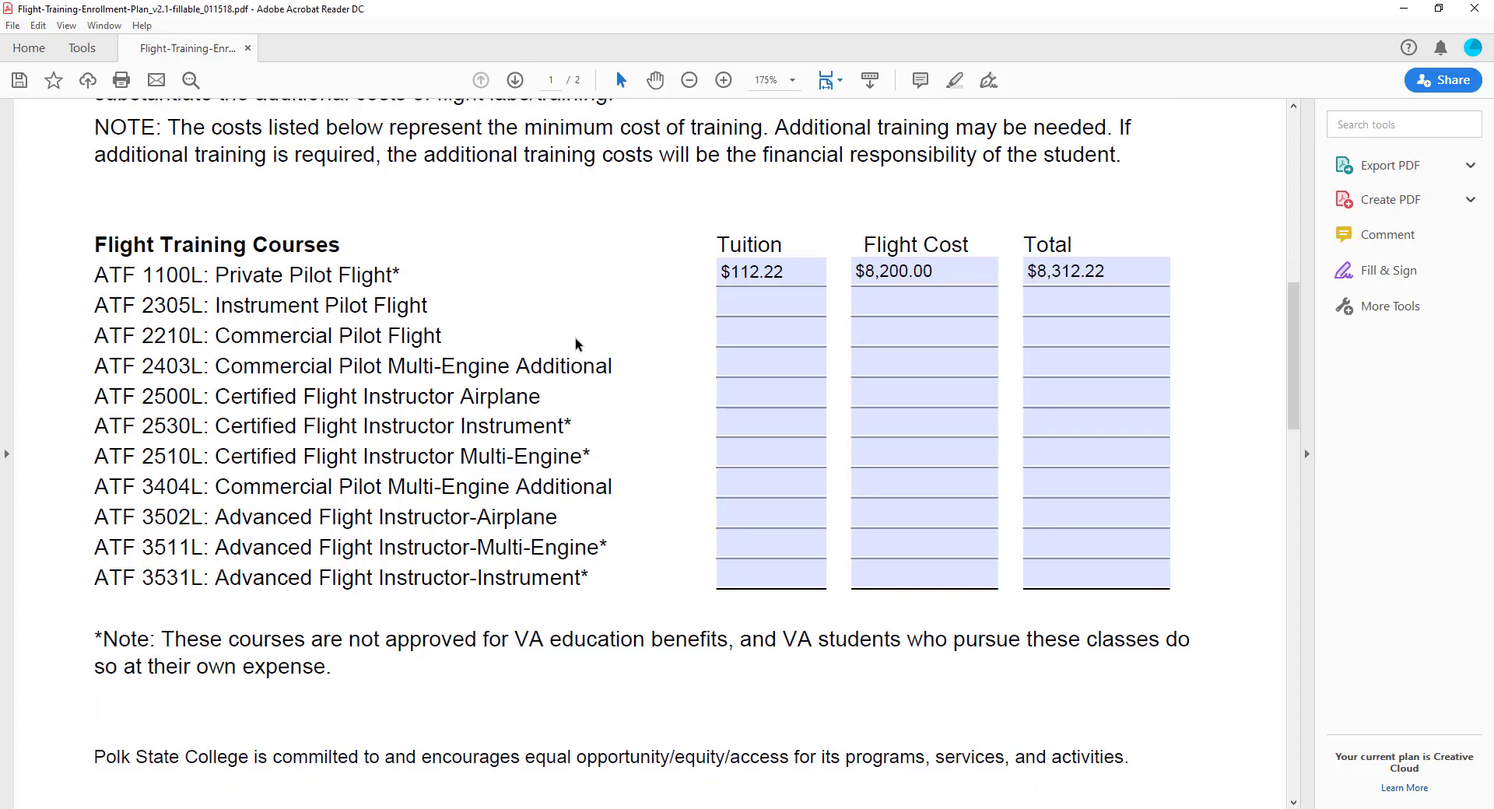
pyautogui.scroll(-8, 575, 338)
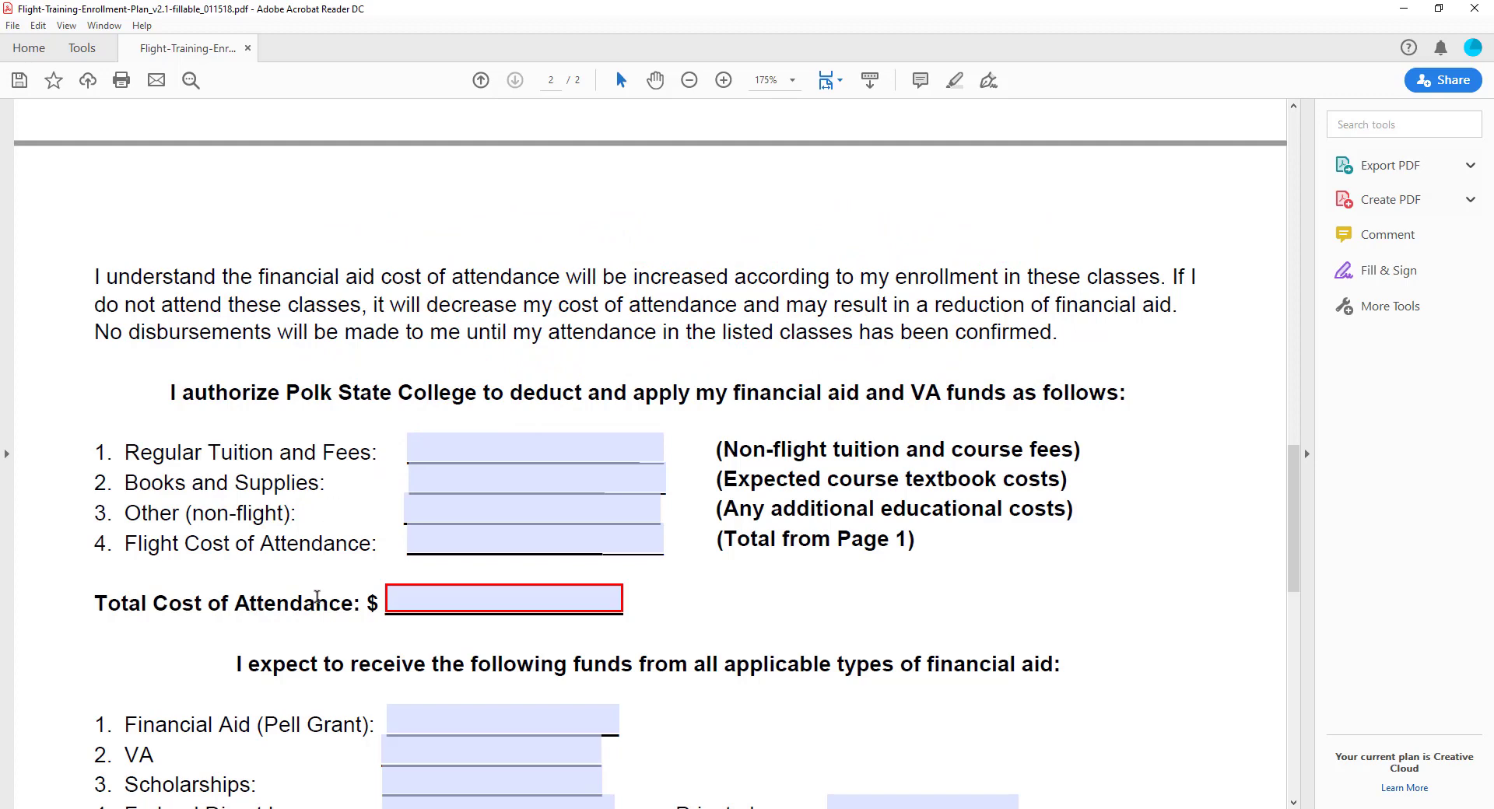
pyautogui.click(456, 806)
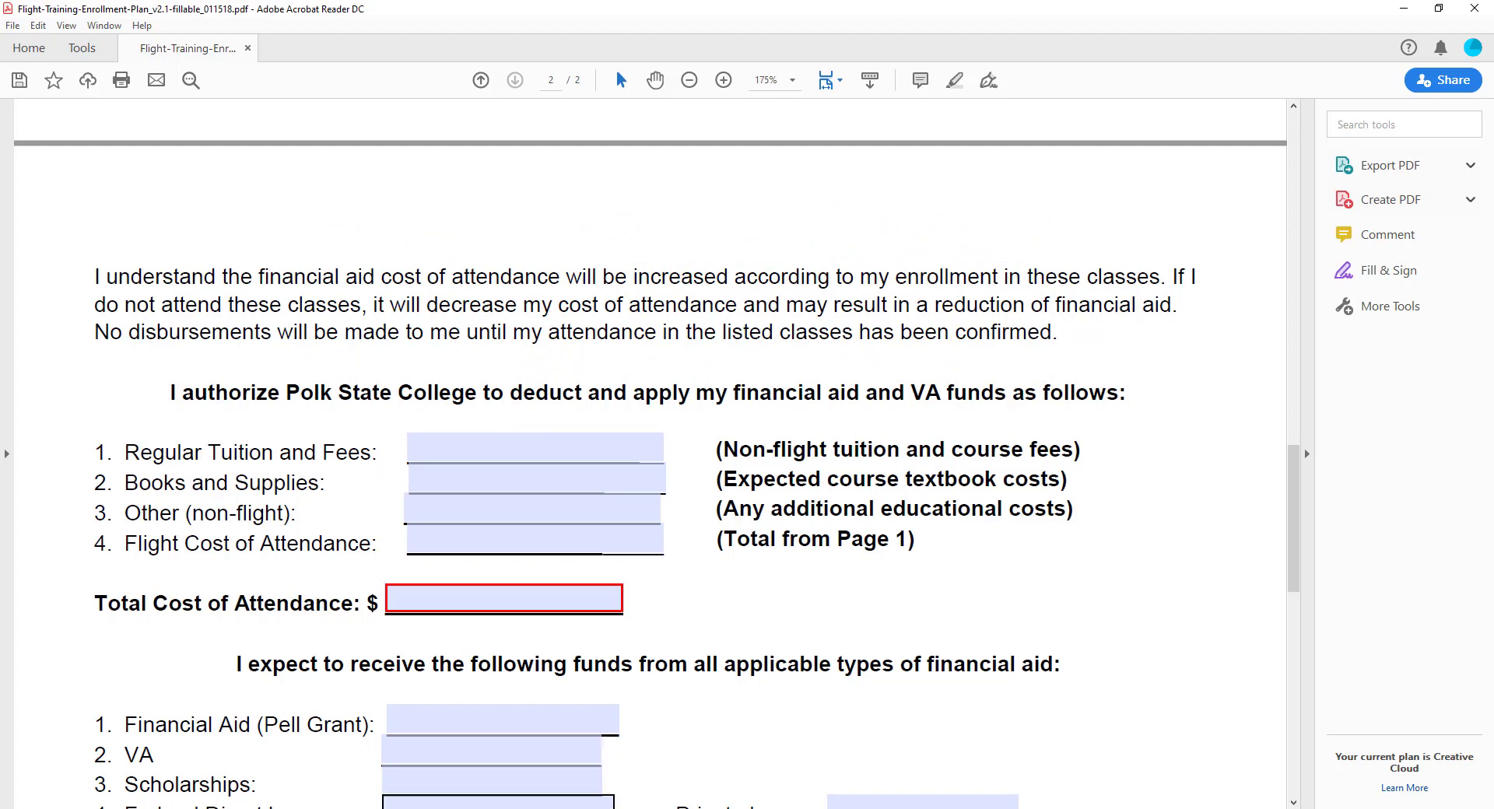
pyautogui.hotkey('alt', 'Tab')
pyautogui.click(716, 11)
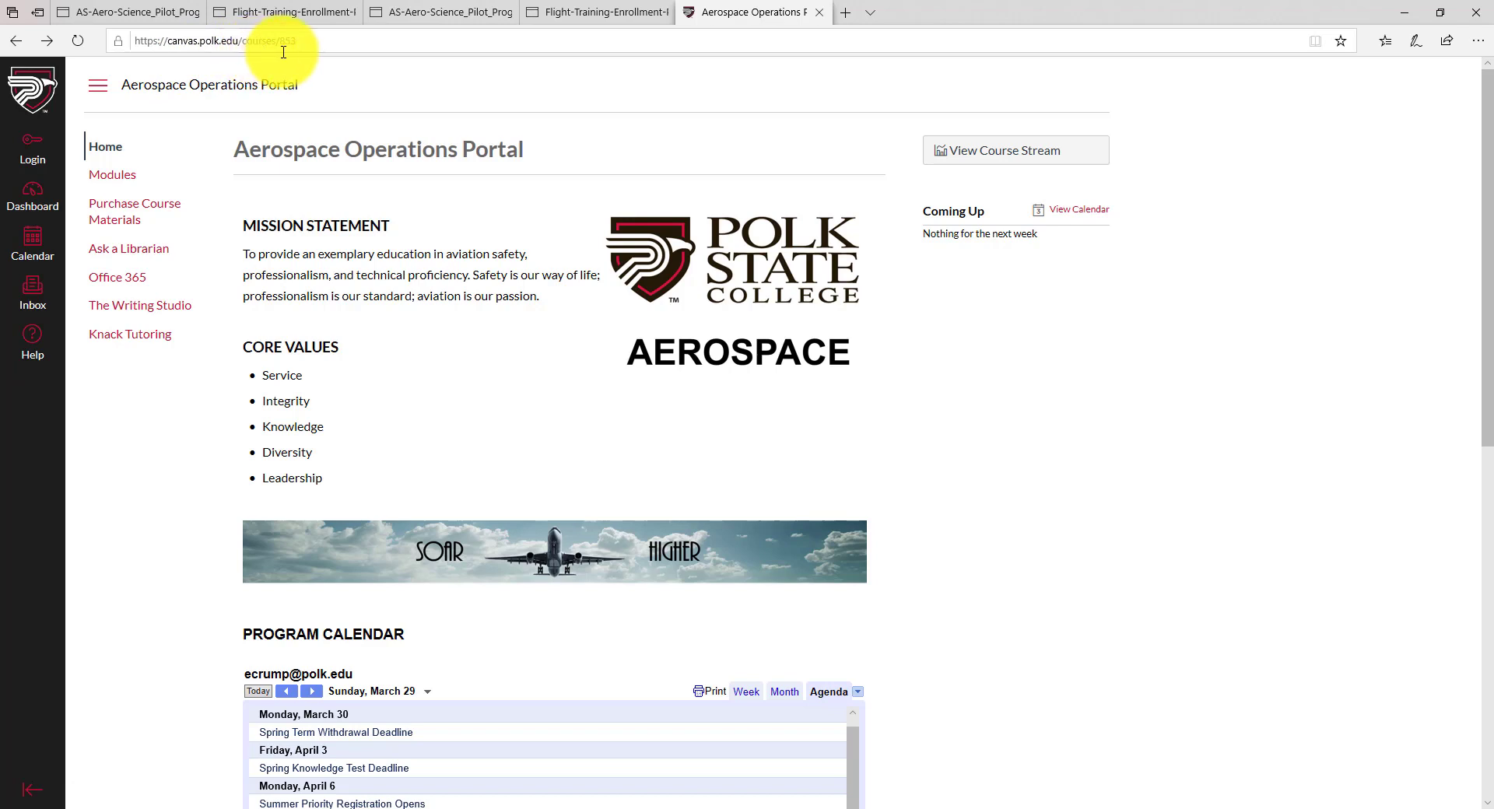
# - Browse the Canvas Modules page's Program Documents list, then return to the Acrobat form
pyautogui.click(109, 176)
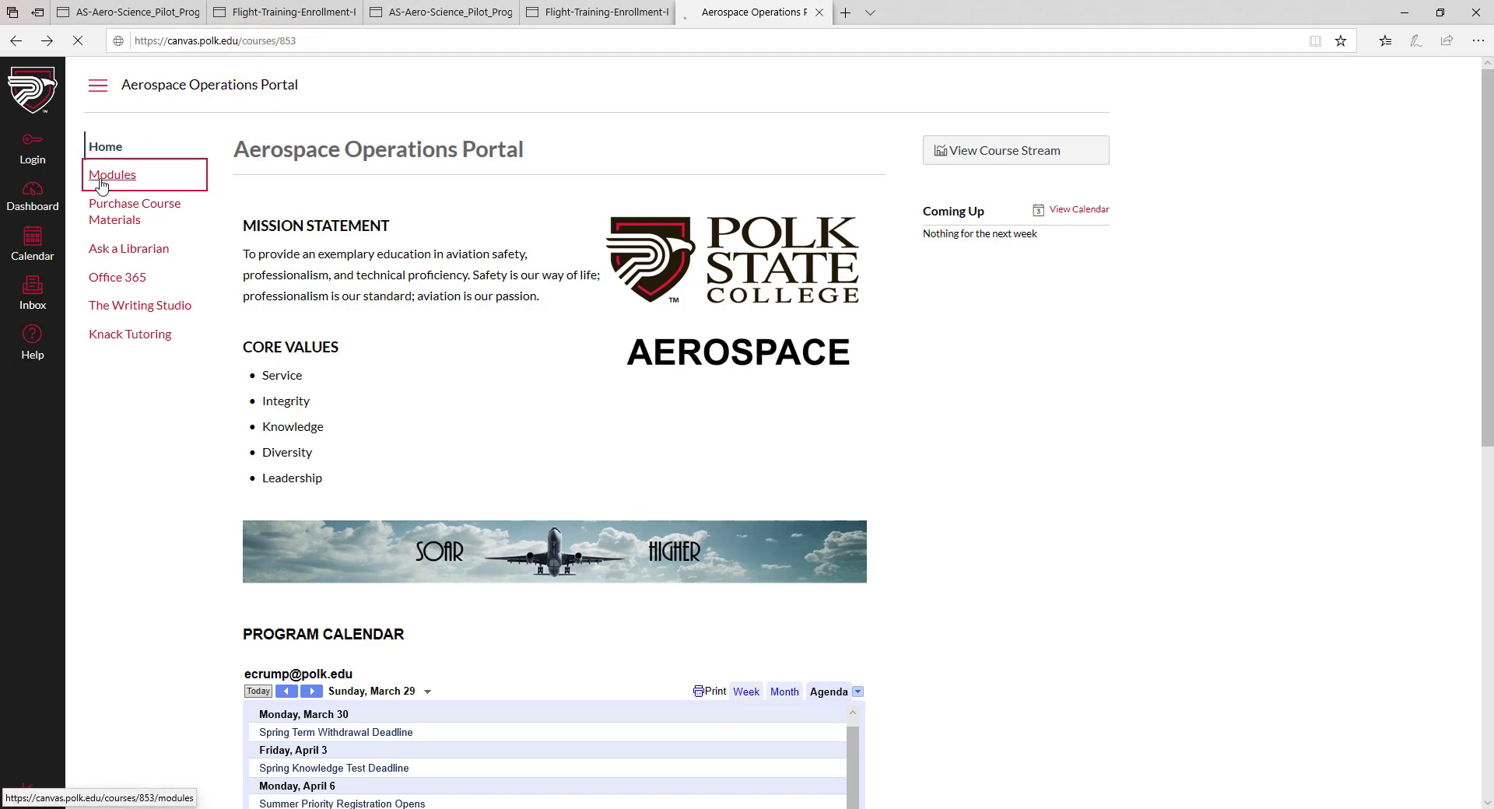
pyautogui.scroll(-14, 385, 400)
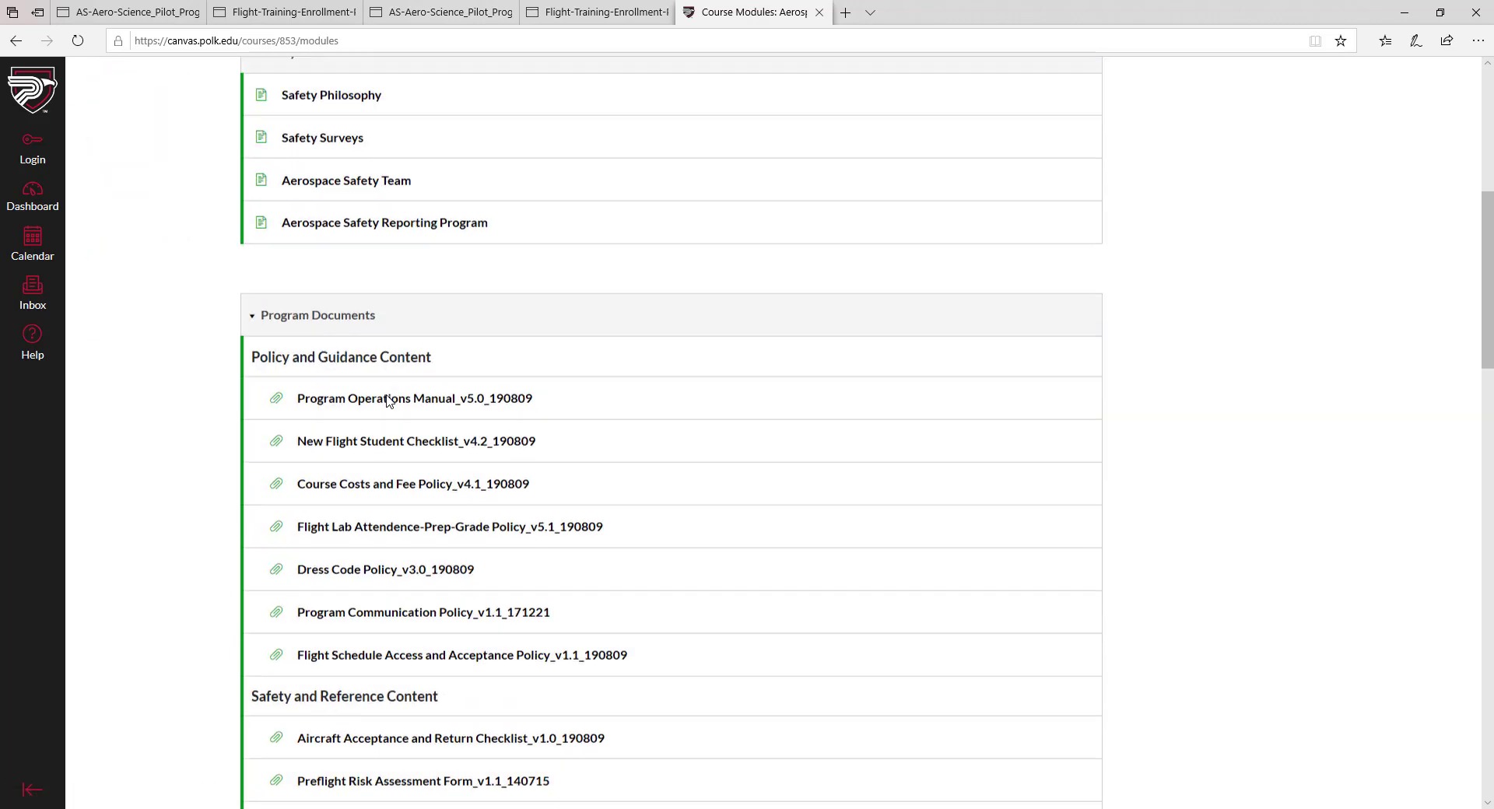
pyautogui.scroll(-3, 388, 401)
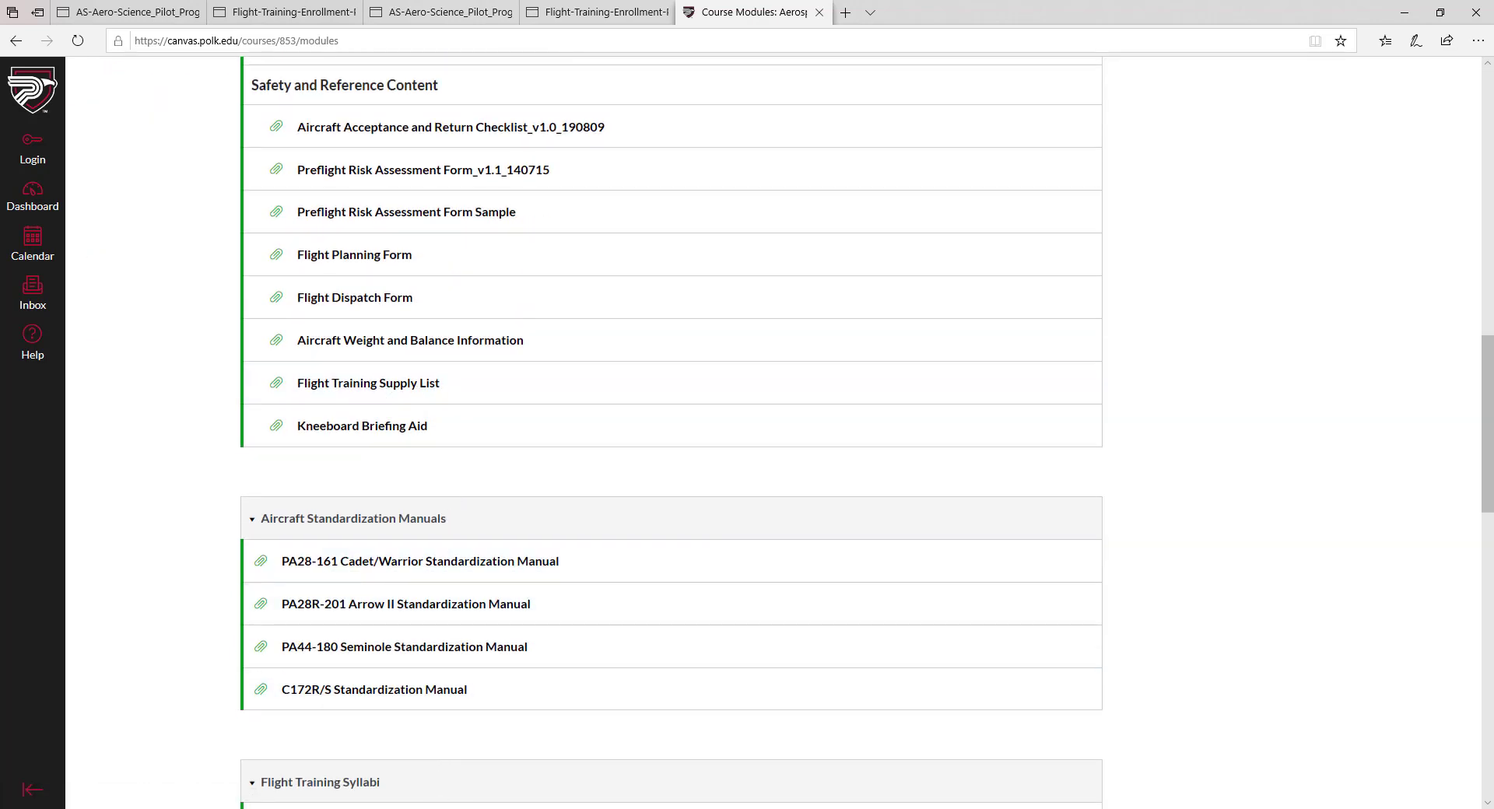
pyautogui.hotkey('alt', 'Tab')
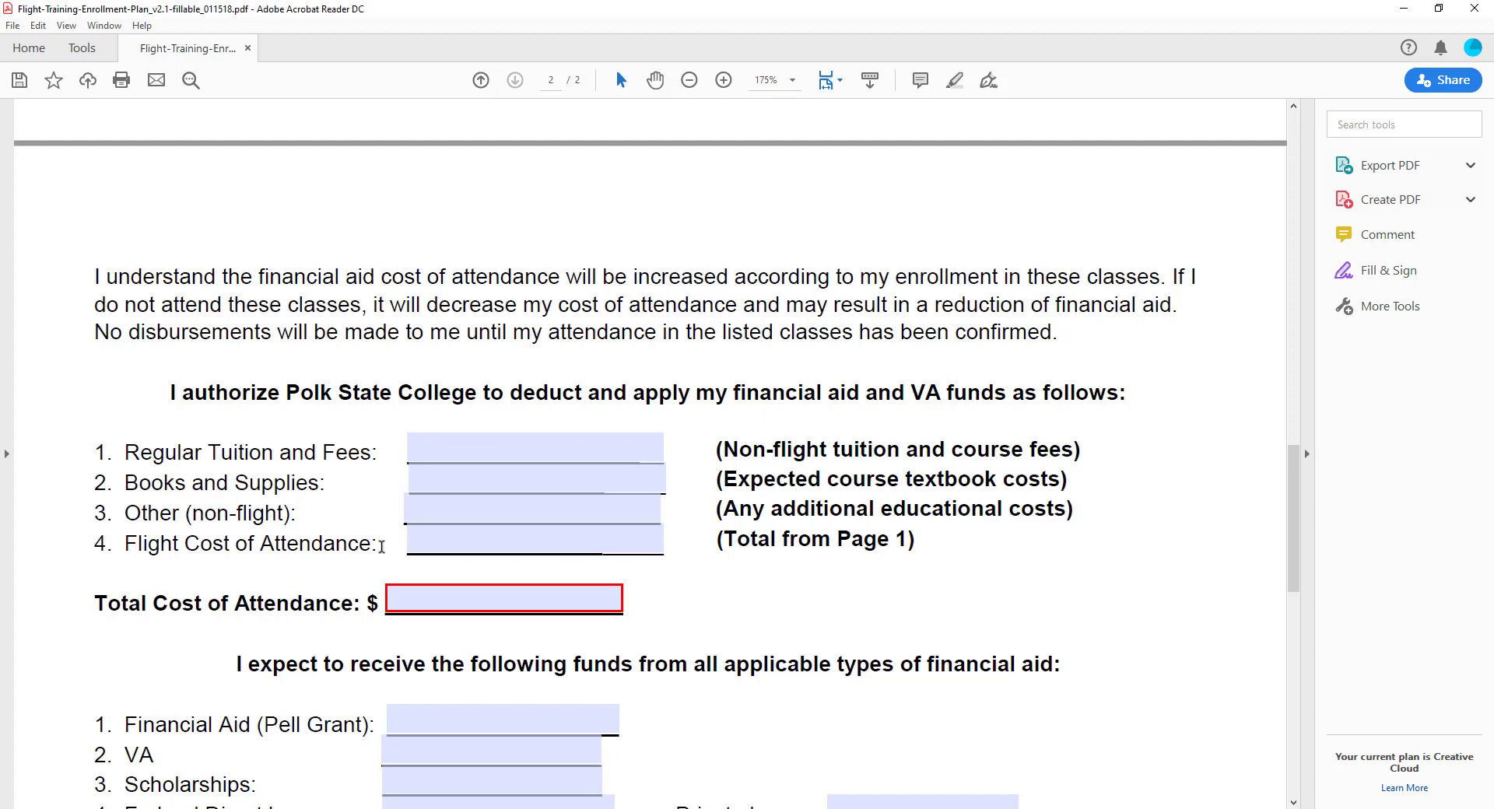
pyautogui.scroll(-4, 354, 630)
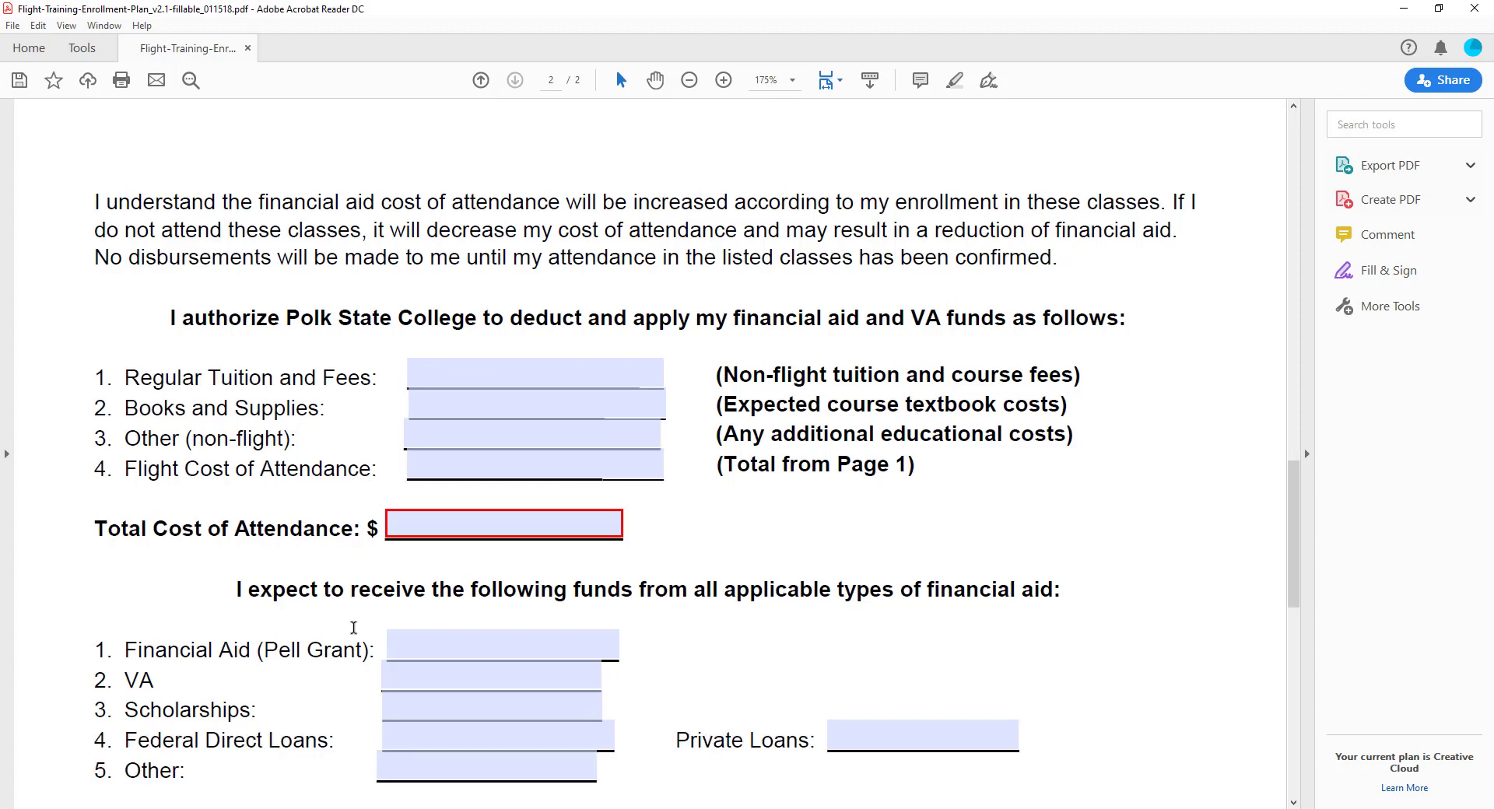
pyautogui.scroll(-2, 353, 628)
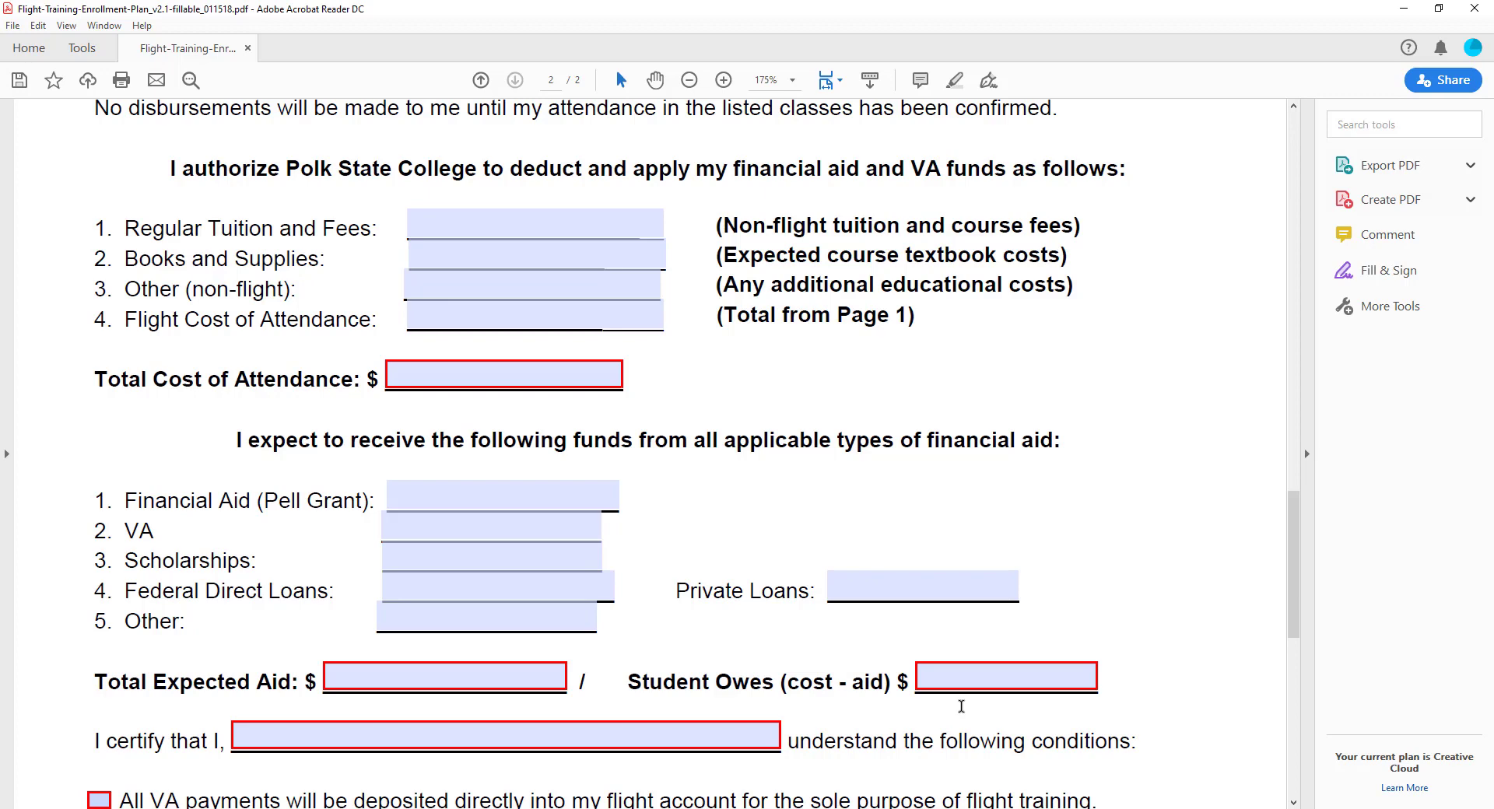
pyautogui.scroll(-5, 961, 707)
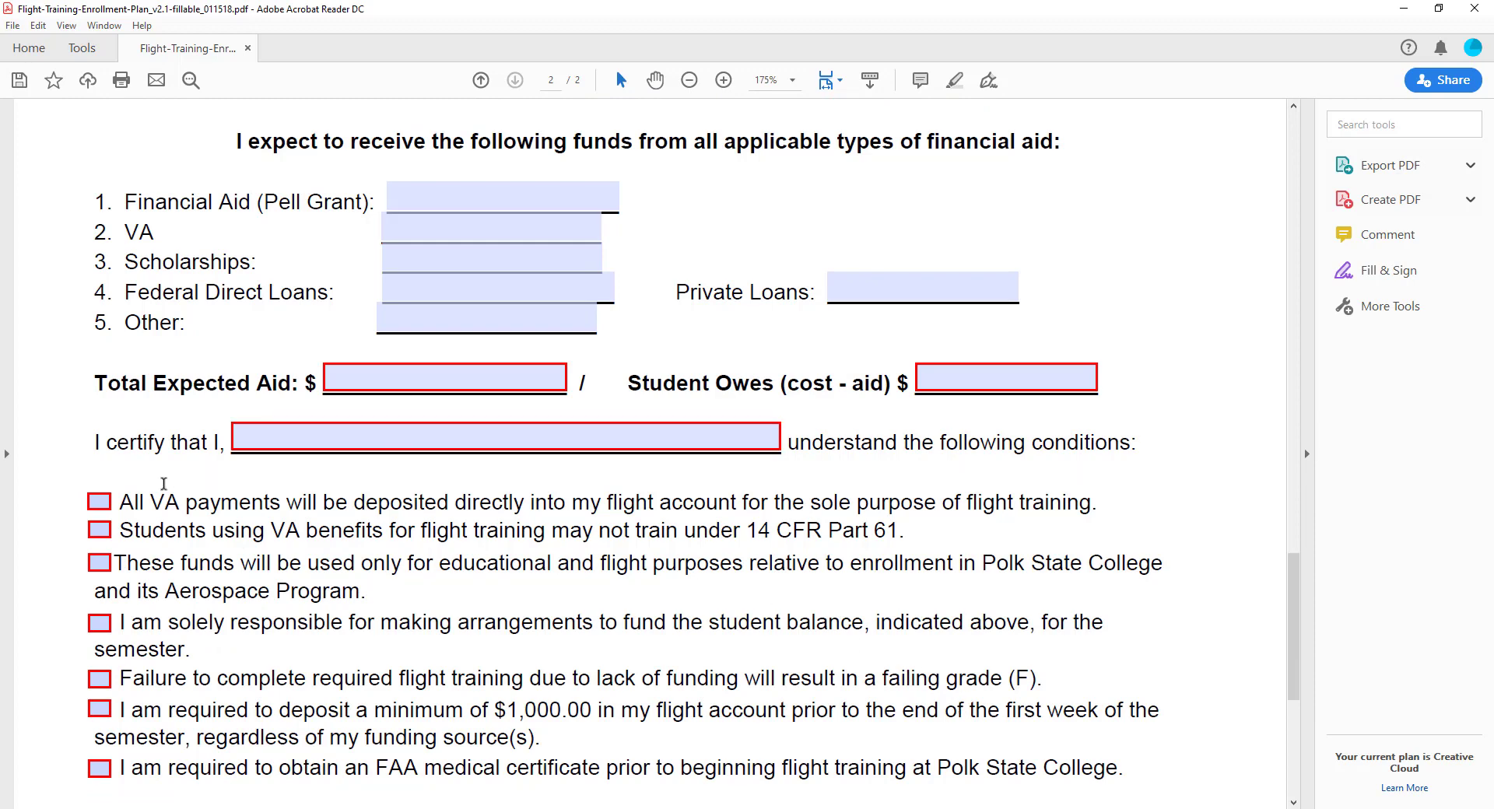
# - Tick the VA payments, VA benefits, funds use, funding, completion, $1,000.00 deposit and FAA medical checkboxes
pyautogui.click(99, 502)
pyautogui.click(99, 529)
pyautogui.click(99, 563)
pyautogui.click(99, 622)
pyautogui.click(98, 678)
pyautogui.click(99, 709)
pyautogui.click(97, 769)
pyautogui.scroll(-3, 97, 769)
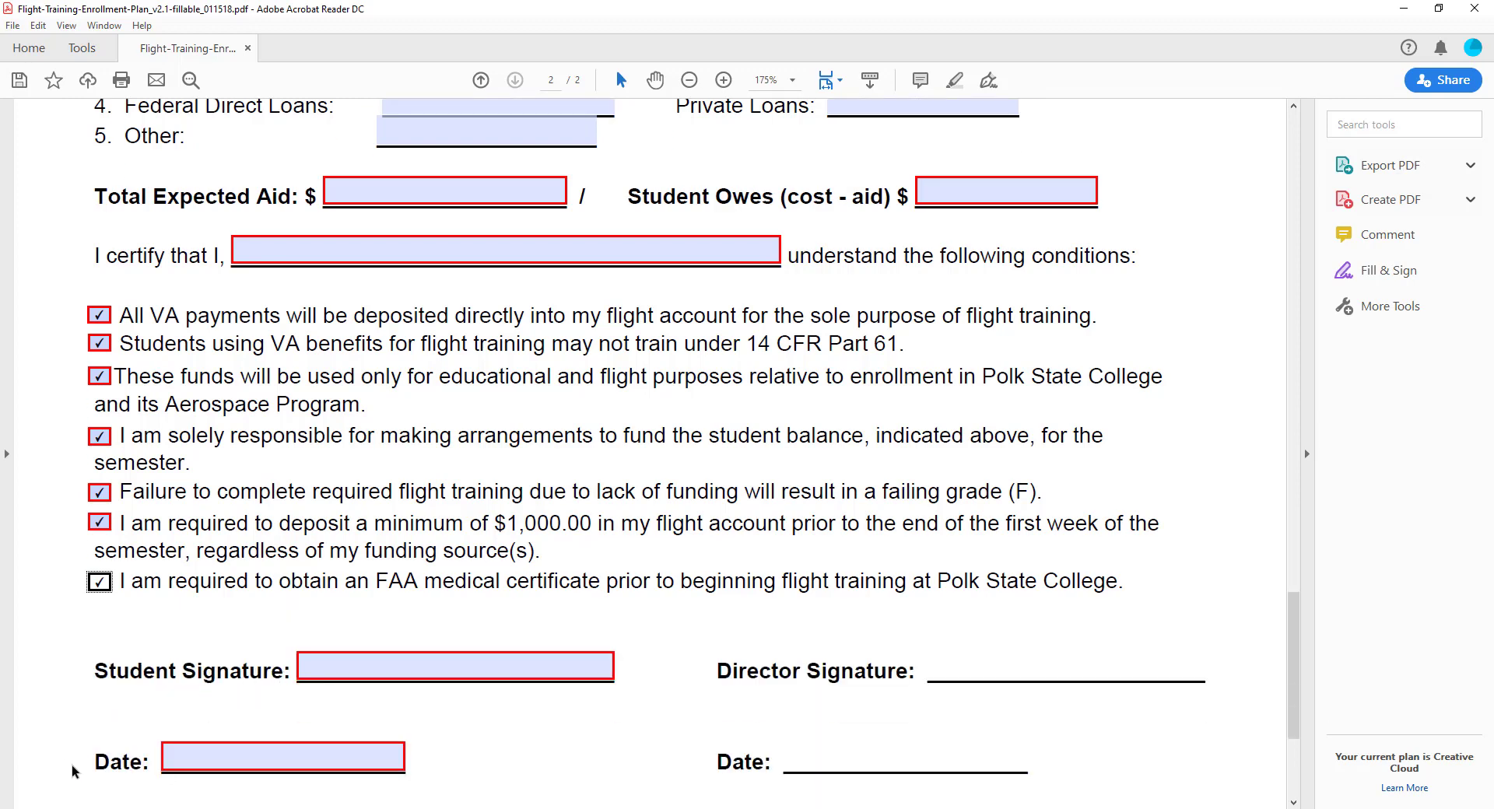
pyautogui.scroll(-2, 119, 773)
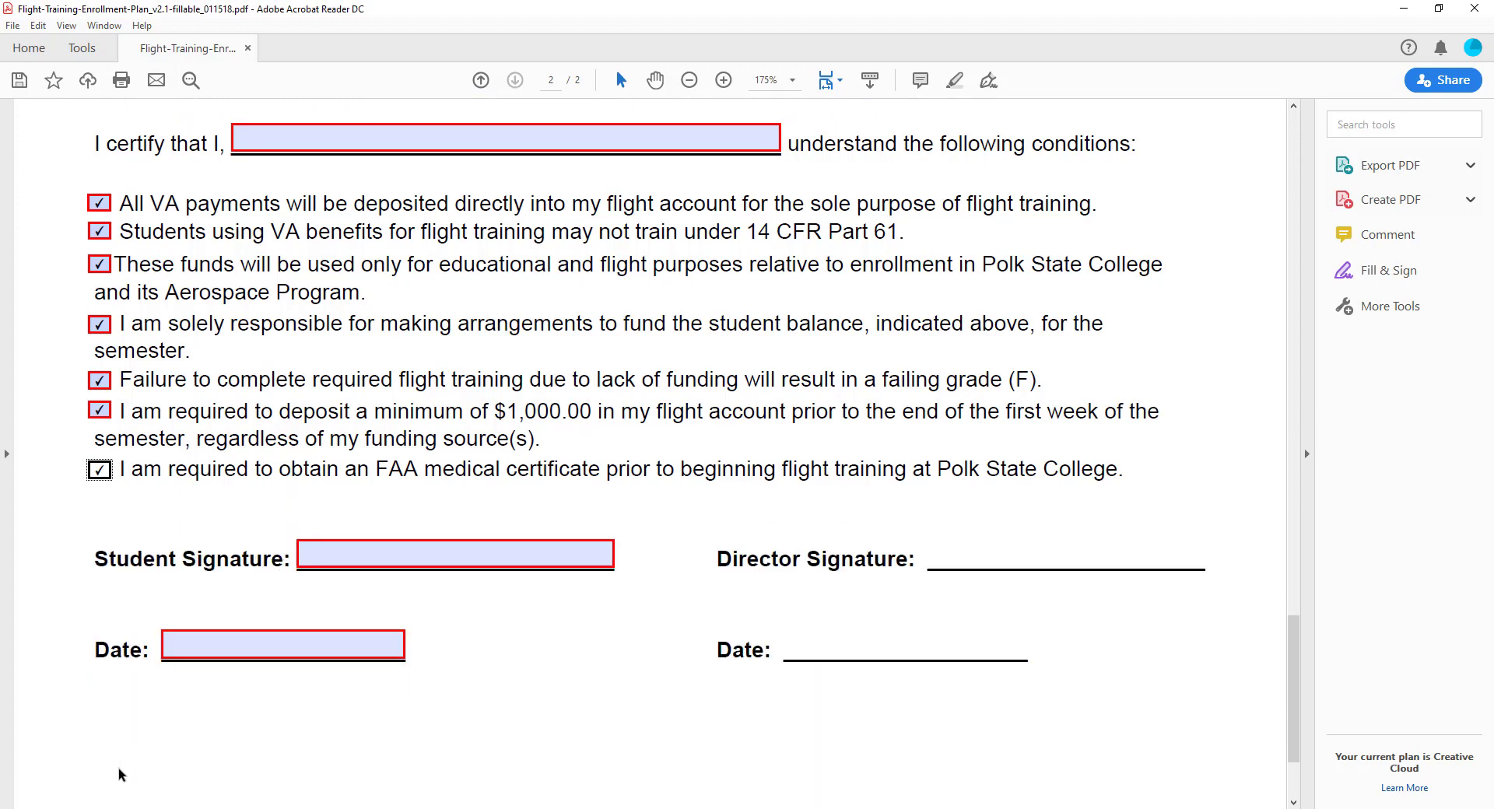
pyautogui.click(438, 710)
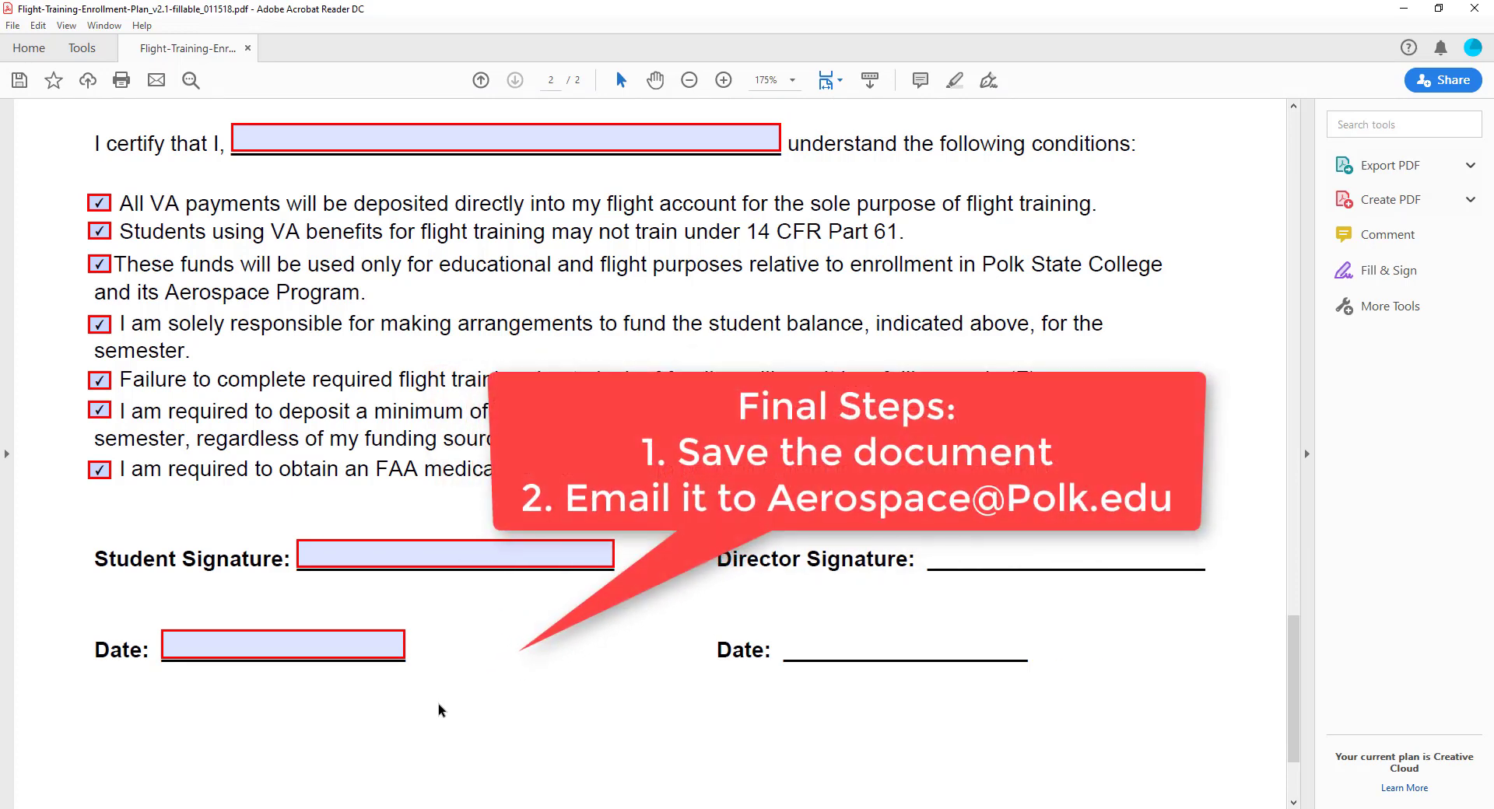